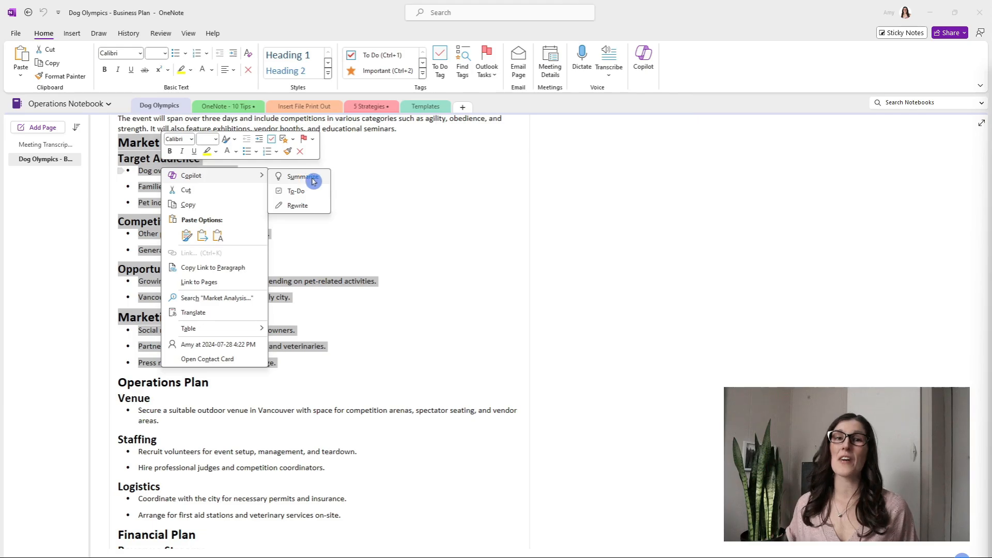
# - Generate a Copilot summary of the text from the Market Analysis heading through the end of the Marketing Strategy section
pyautogui.click(304, 177)
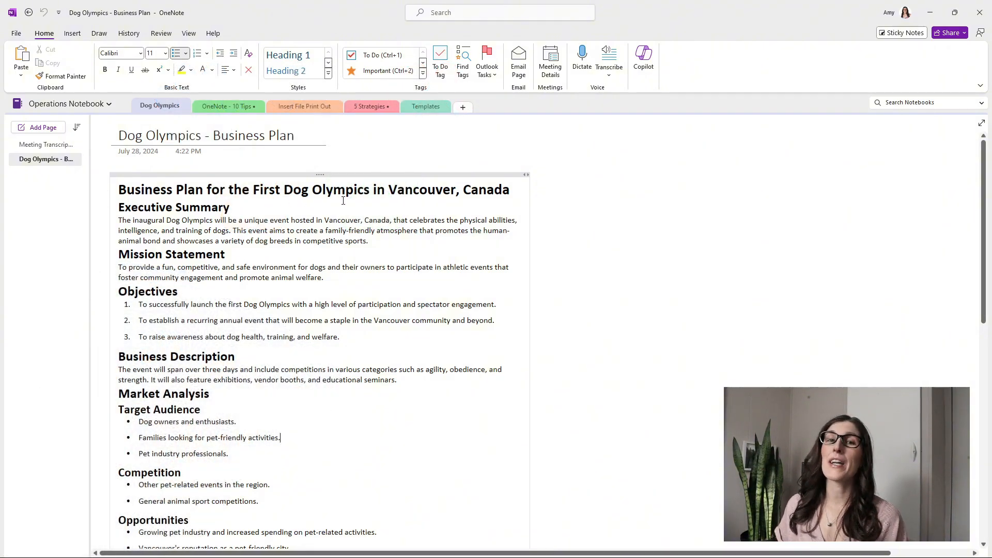
pyautogui.scroll(-5, 346, 212)
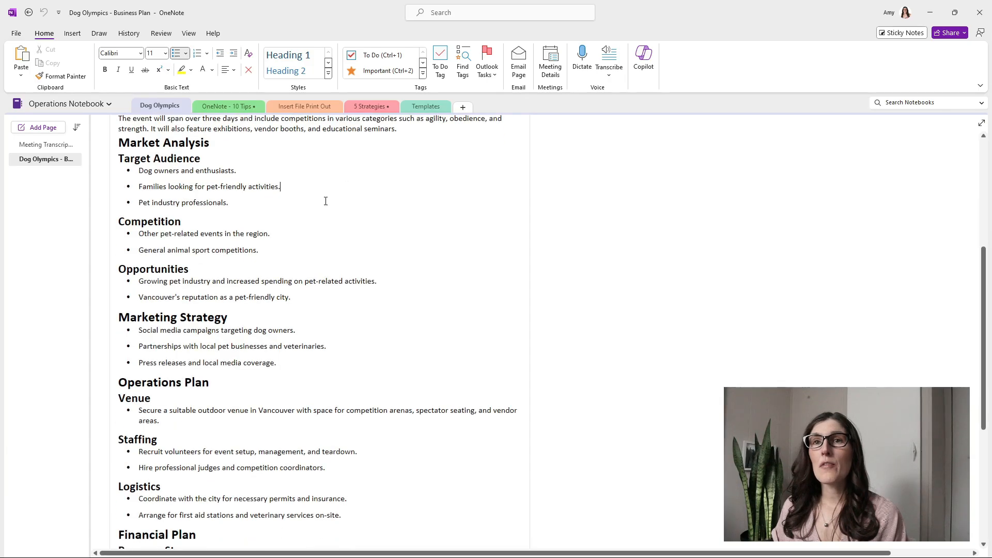
pyautogui.moveTo(119, 143); pyautogui.dragTo(248, 362)
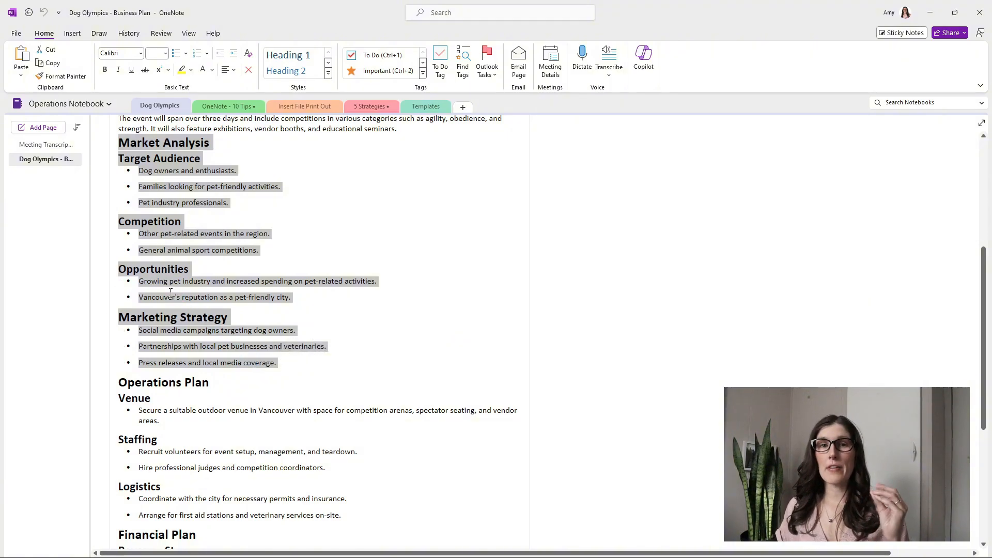
pyautogui.rightClick(159, 255)
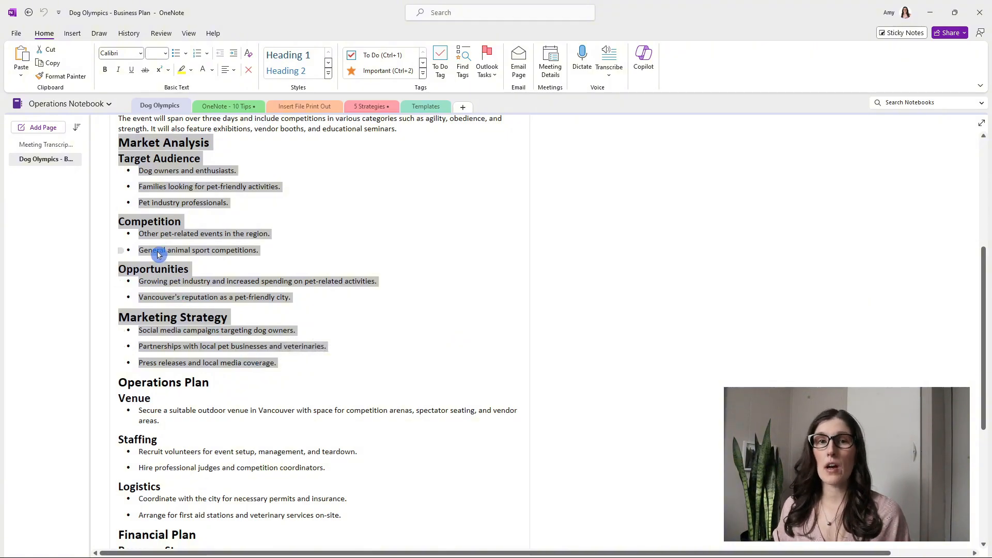
pyautogui.rightClick(161, 171)
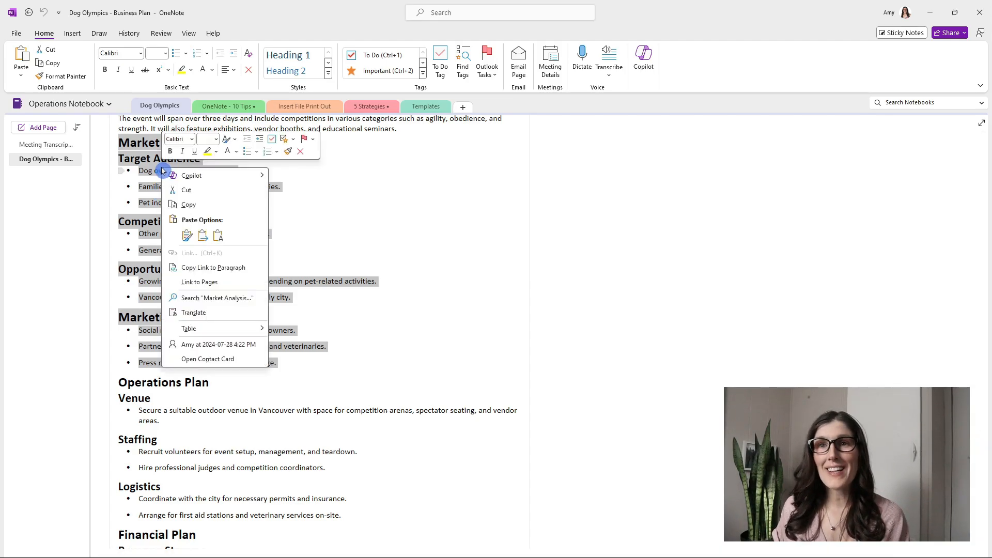
pyautogui.click(216, 176)
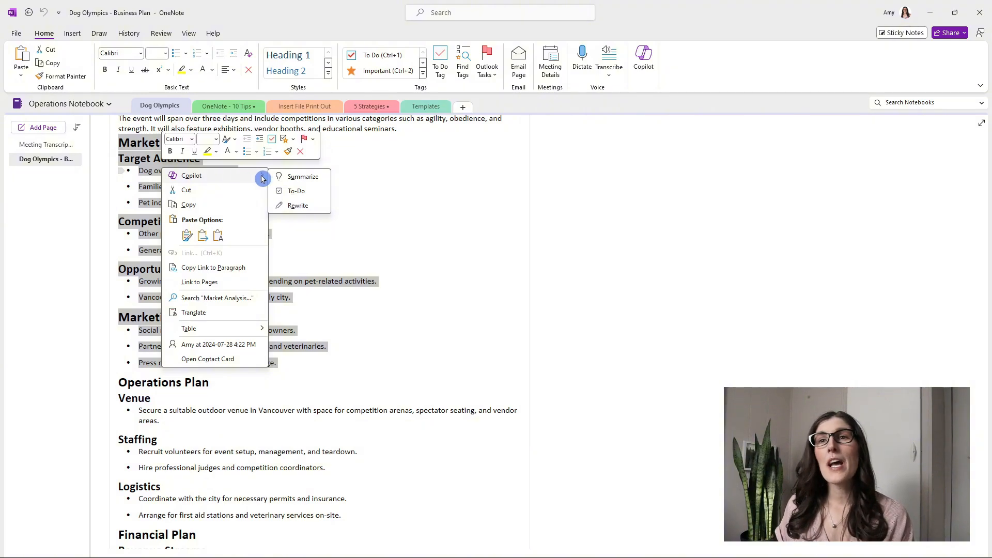
pyautogui.click(303, 176)
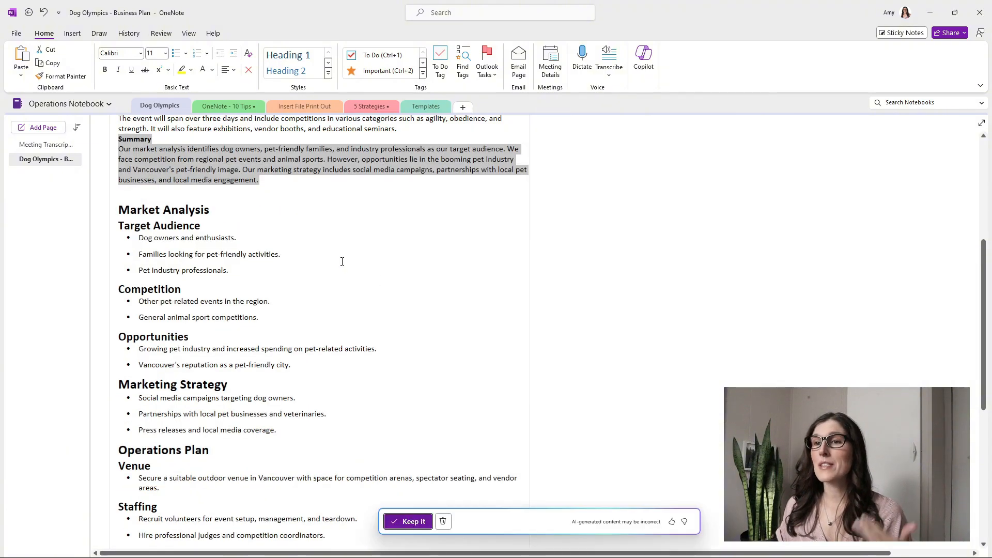
pyautogui.scroll(5, 330, 295)
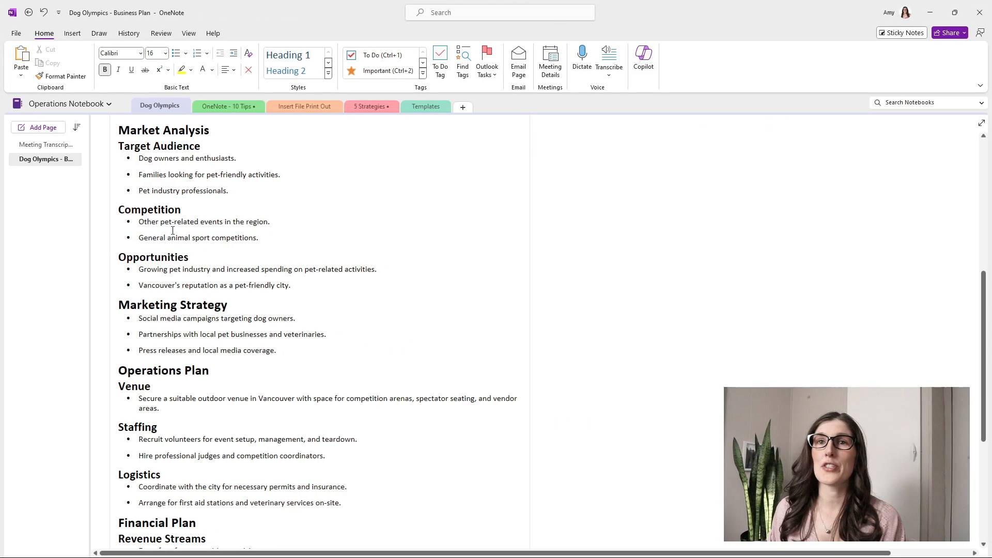
# - Have Copilot rewrite the Market Analysis through Marketing Strategy text and keep the generated version
pyautogui.moveTo(121, 131); pyautogui.dragTo(279, 355)
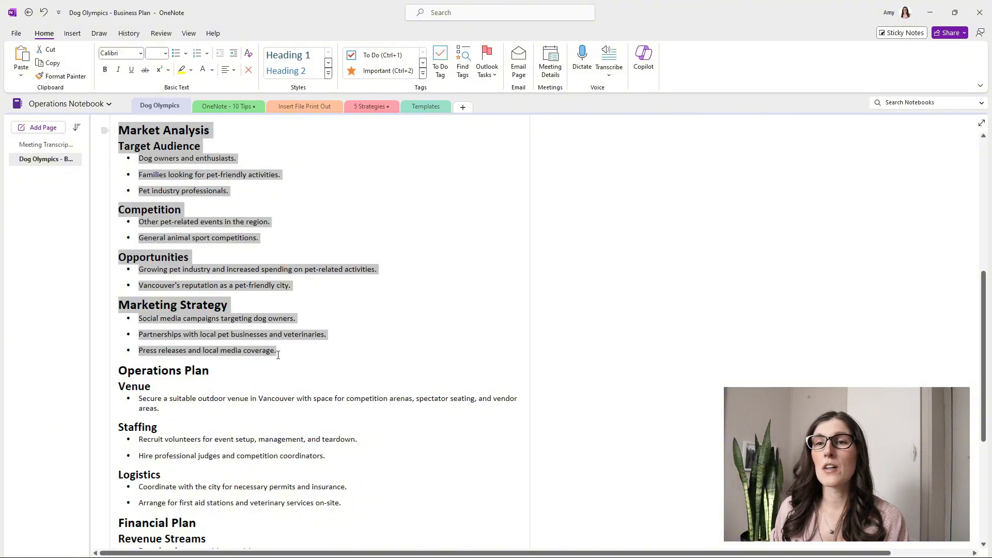
pyautogui.rightClick(208, 176)
pyautogui.moveTo(262, 183)
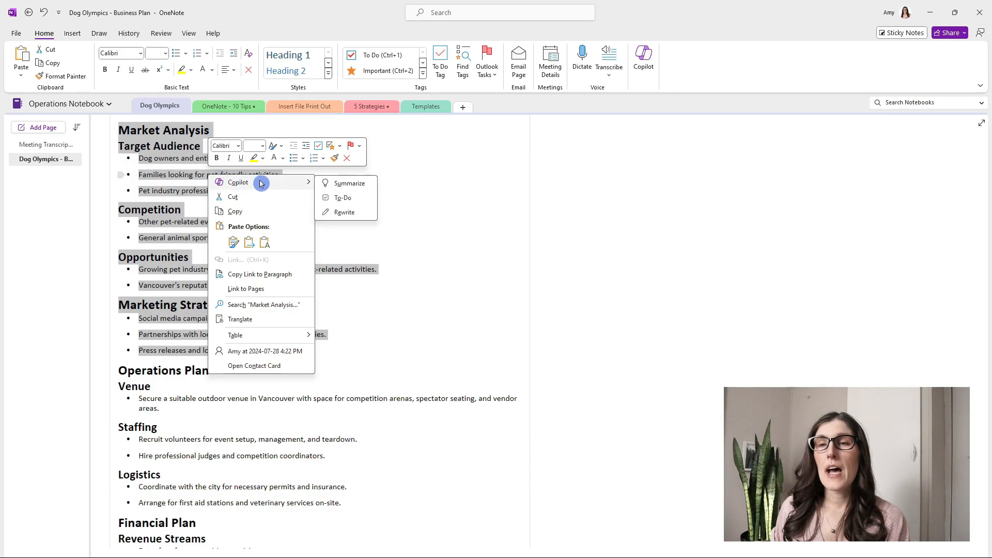
pyautogui.click(354, 213)
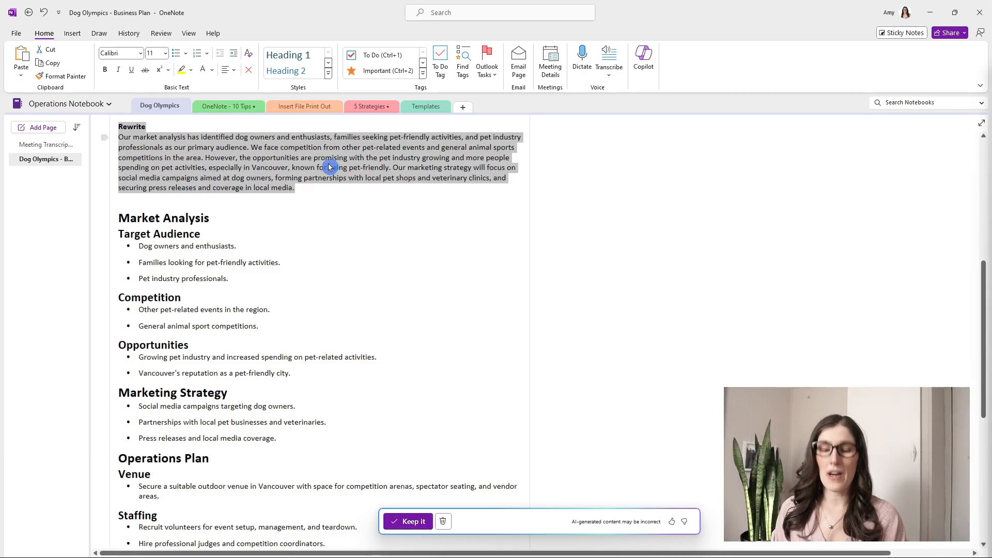
pyautogui.click(404, 523)
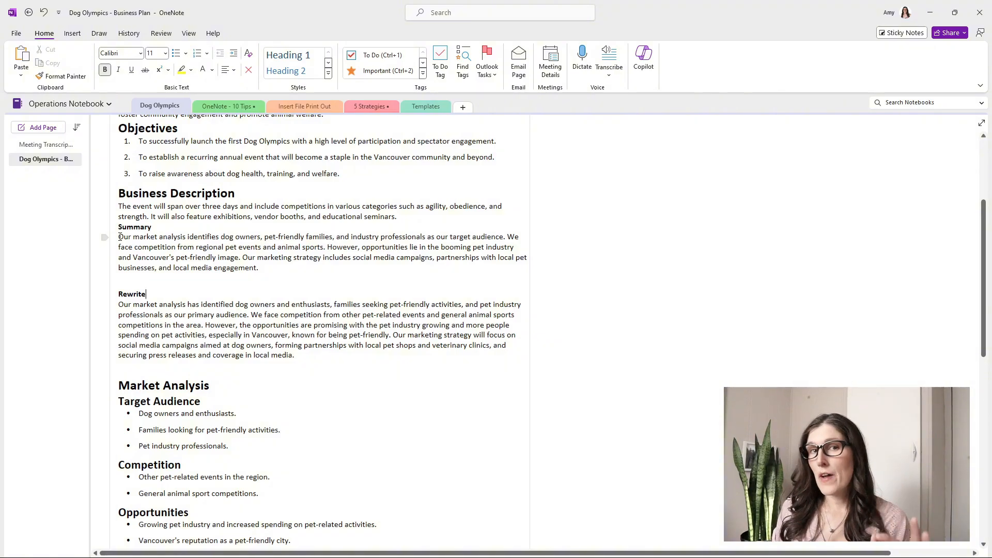
# - Compare the generated Summary paragraph with the Rewrite paragraph under Business Description
pyautogui.moveTo(120, 237); pyautogui.dragTo(269, 270)
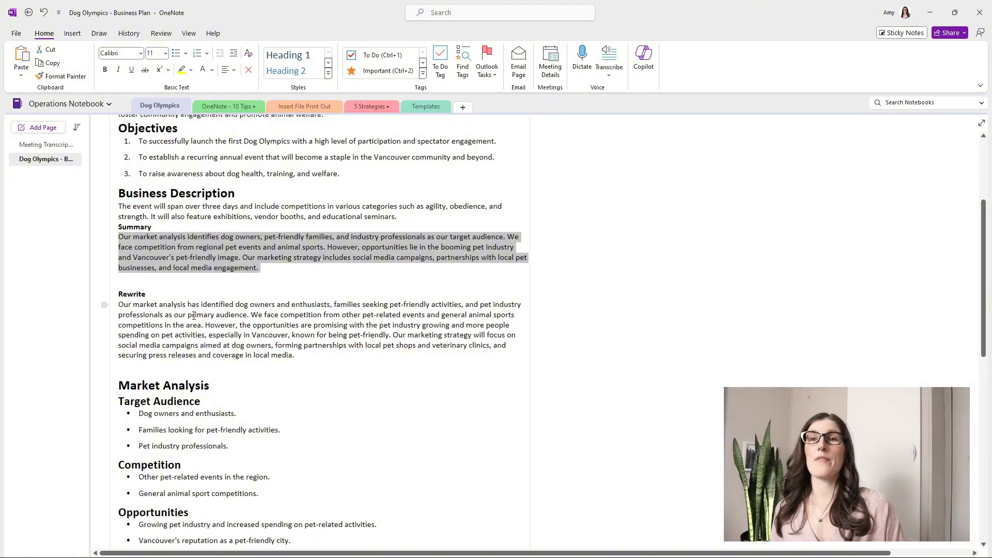
pyautogui.scroll(-2, 194, 316)
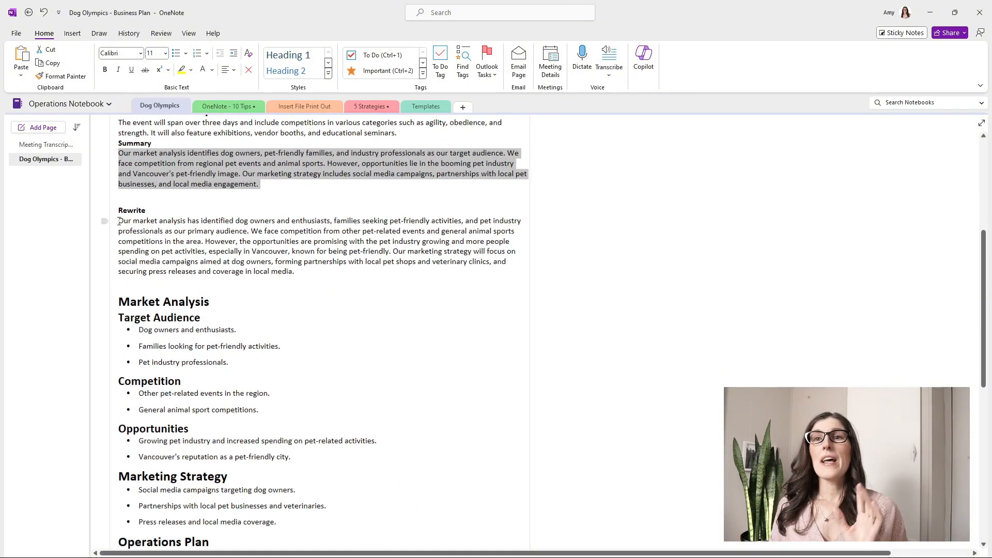
pyautogui.moveTo(119, 221); pyautogui.dragTo(327, 275)
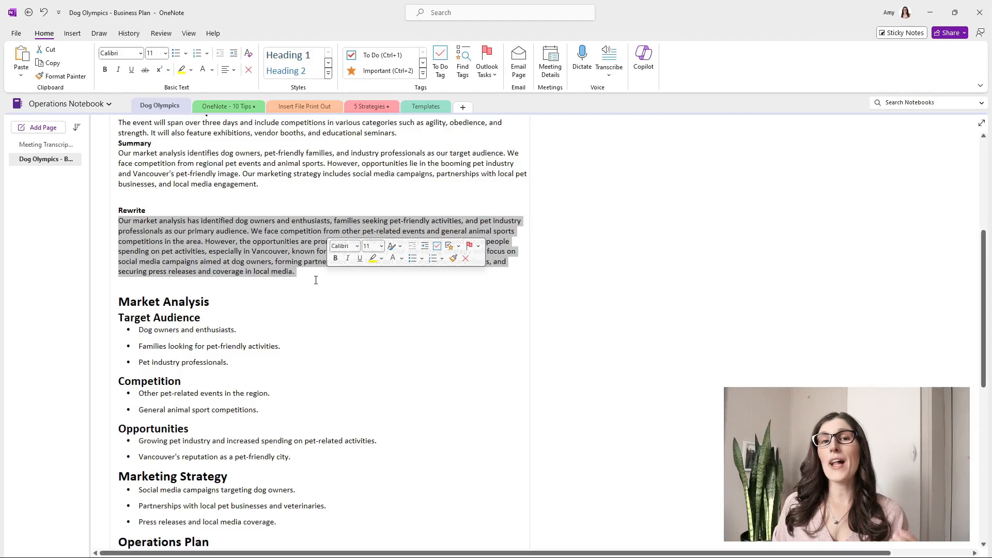
pyautogui.click(313, 282)
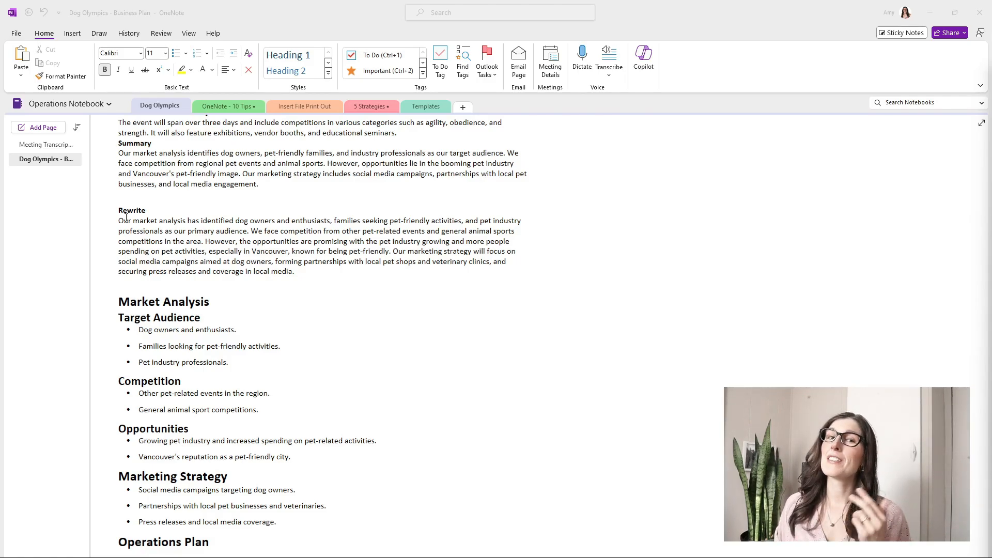
pyautogui.scroll(3, 258, 407)
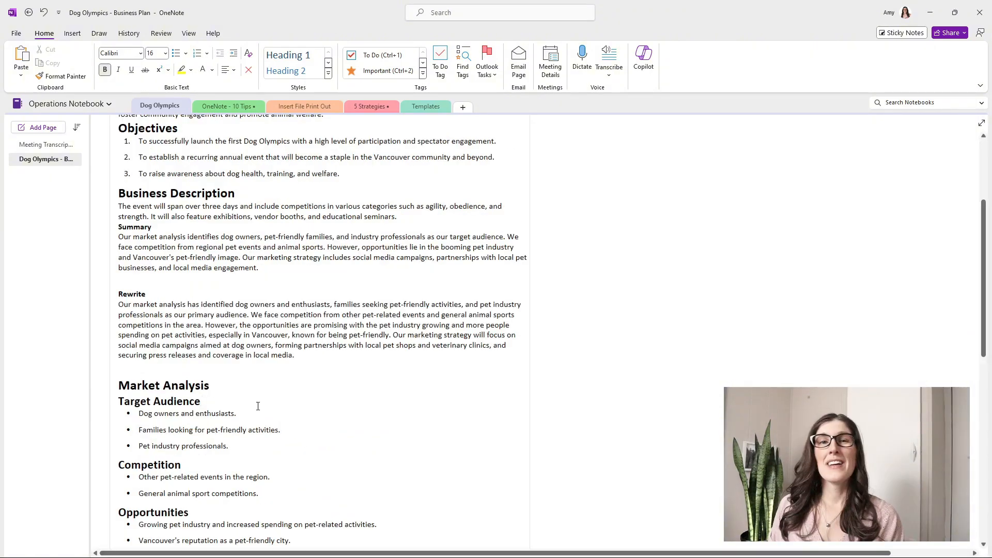
pyautogui.click(257, 406)
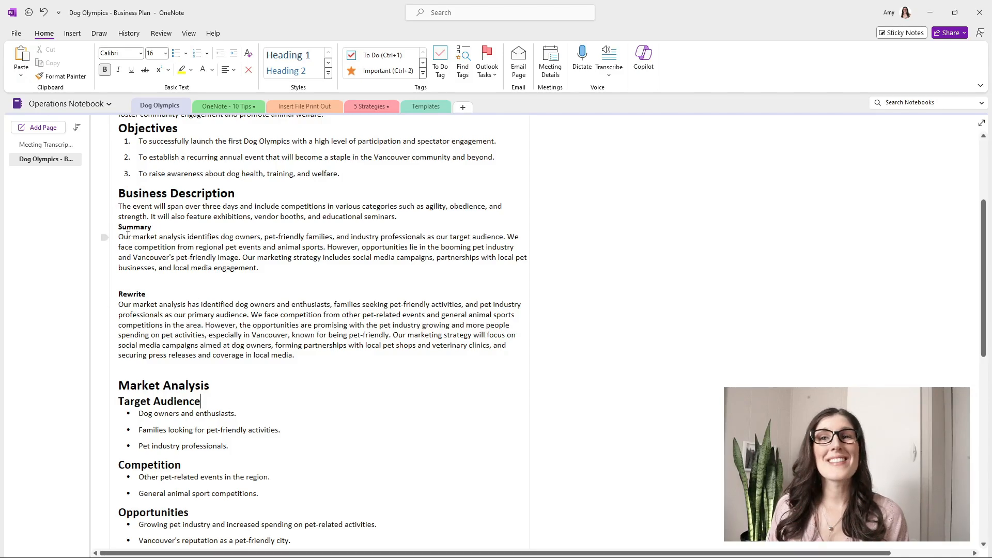
pyautogui.moveTo(118, 230); pyautogui.dragTo(314, 357)
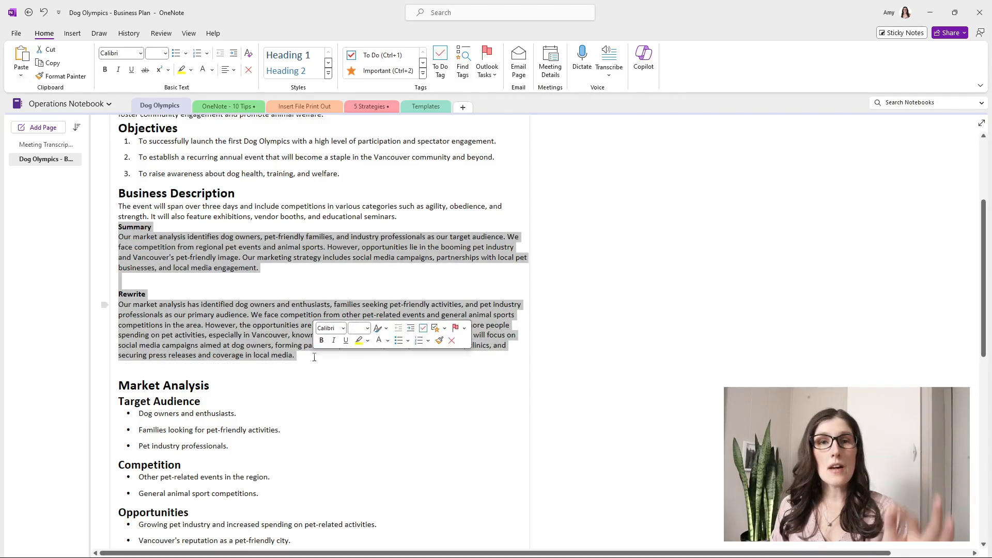
pyautogui.click(274, 372)
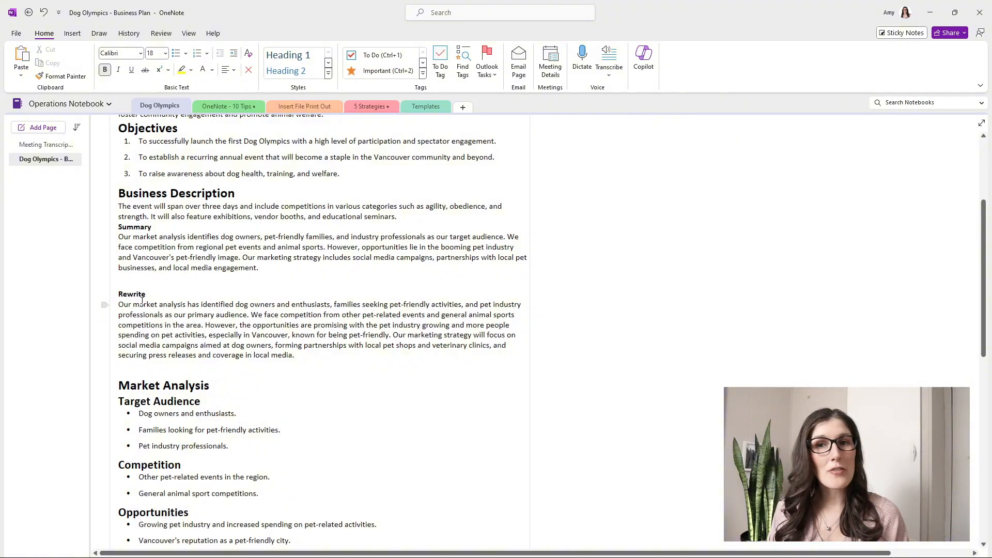
pyautogui.scroll(-2, 142, 300)
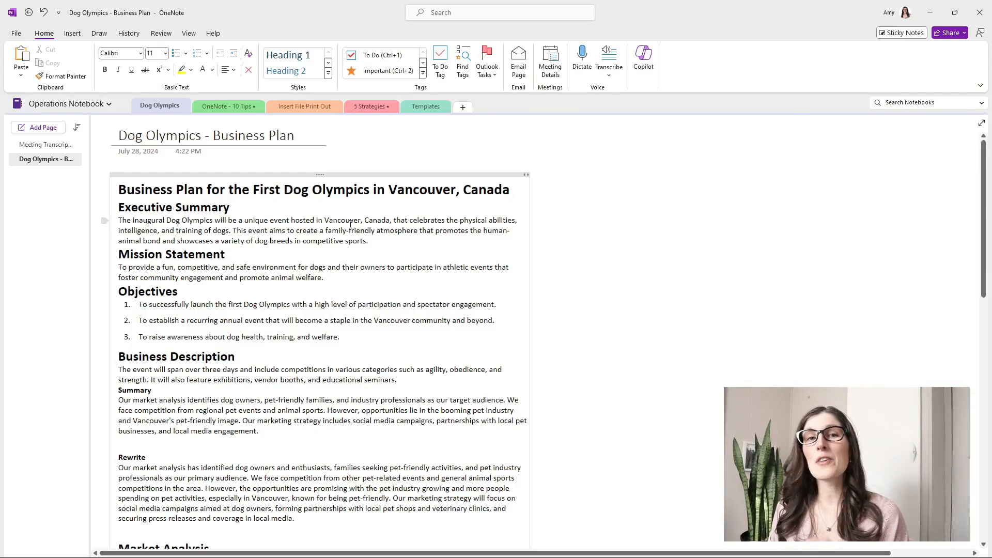
# - Generate a Copilot to-do list from the business plan at the start of its main heading
pyautogui.rightClick(117, 190)
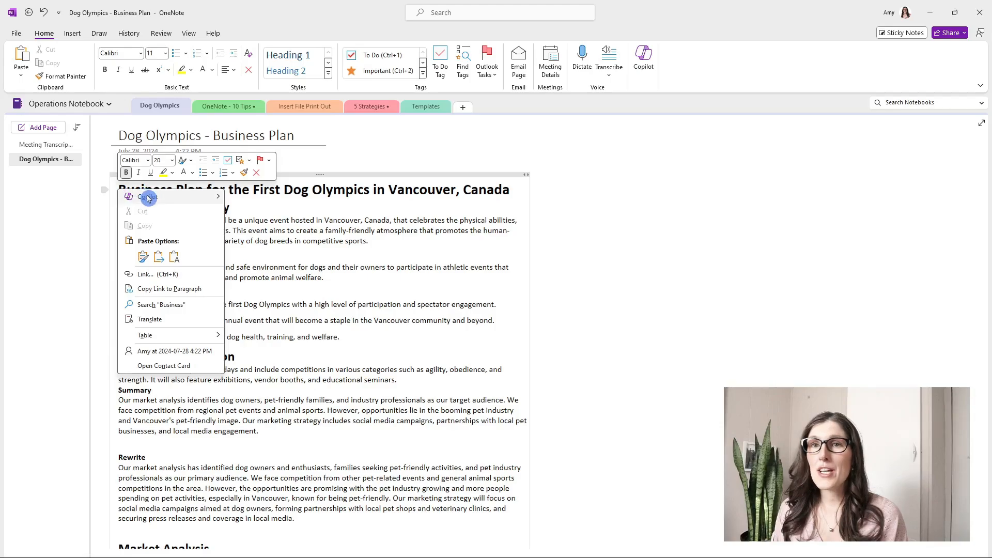
pyautogui.moveTo(150, 198)
pyautogui.click(261, 211)
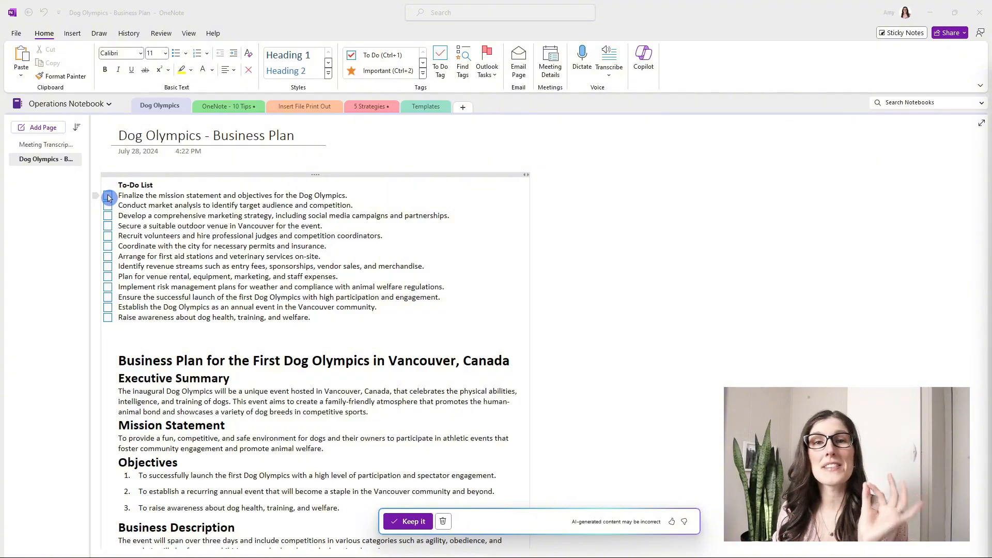
# - Mark the mission statement, market analysis and marketing strategy tasks in the To-Do List as completed
pyautogui.click(108, 196)
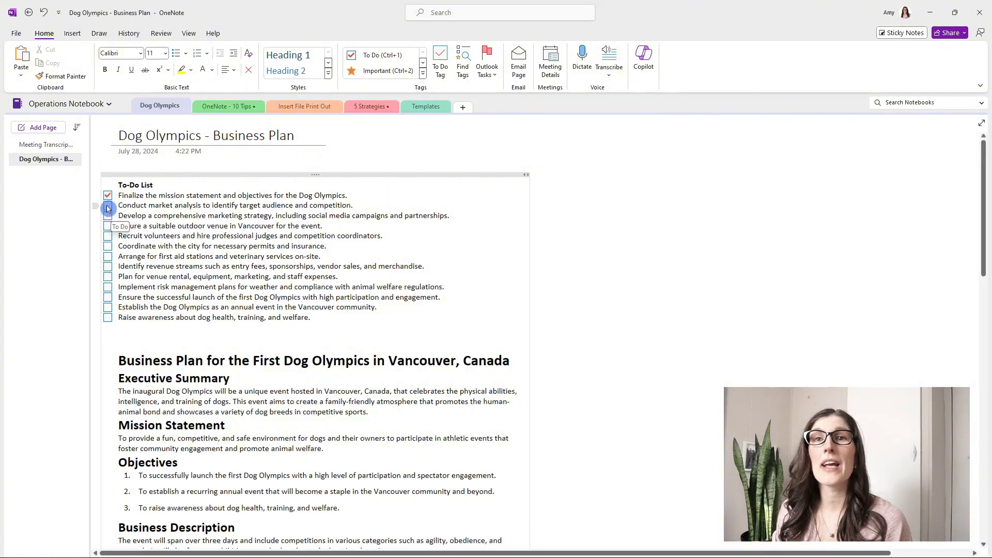
pyautogui.click(108, 206)
pyautogui.click(108, 216)
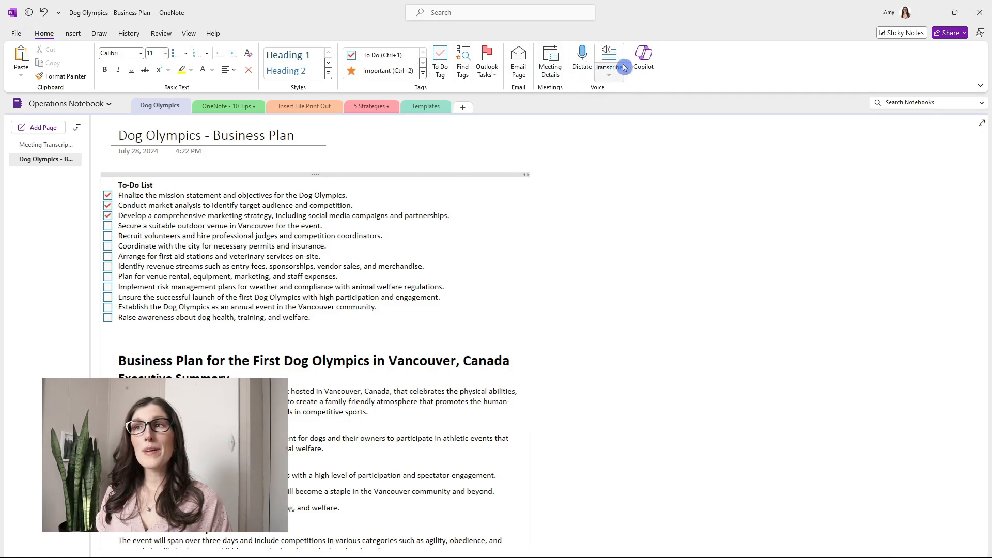
# - Ask Copilot chat to extract a to-do list from the Business Plan for the Dog Olympic notes, including pre-event, during event and post event tasks
pyautogui.click(654, 57)
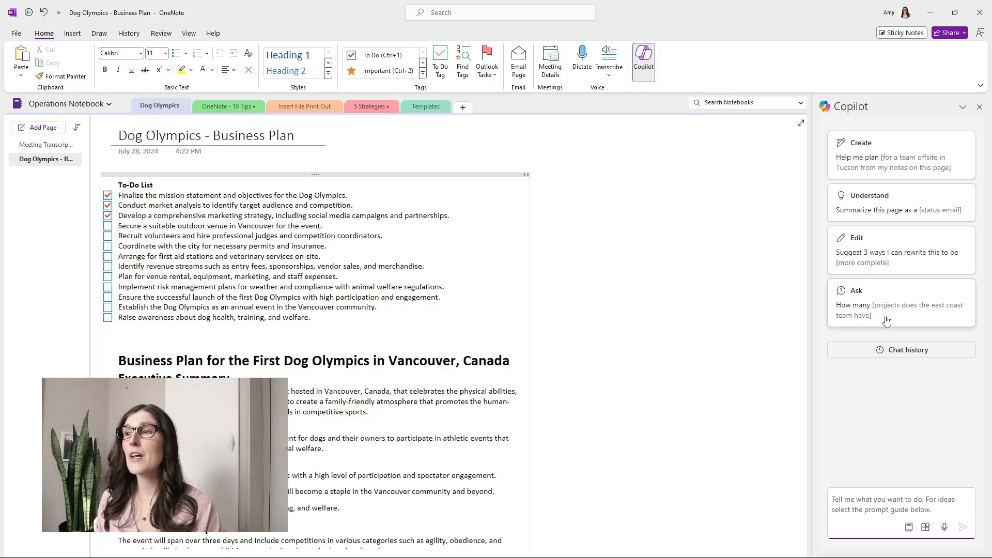
pyautogui.click(909, 528)
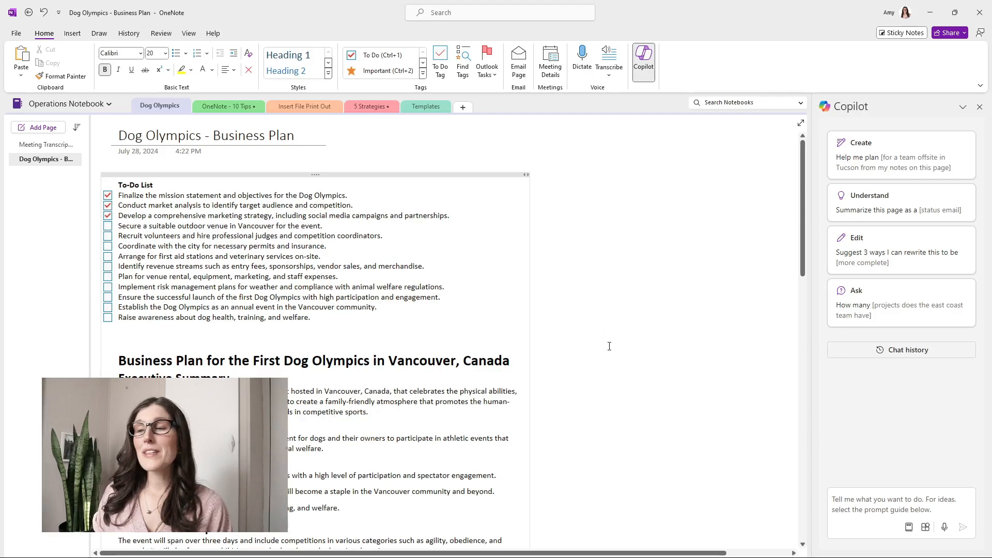
pyautogui.click(864, 500)
pyautogui.write('Extract a to-do list from the Business Plan for the Dog Olympic notes on this page. Include tasks for pre-event, during event and post event.')
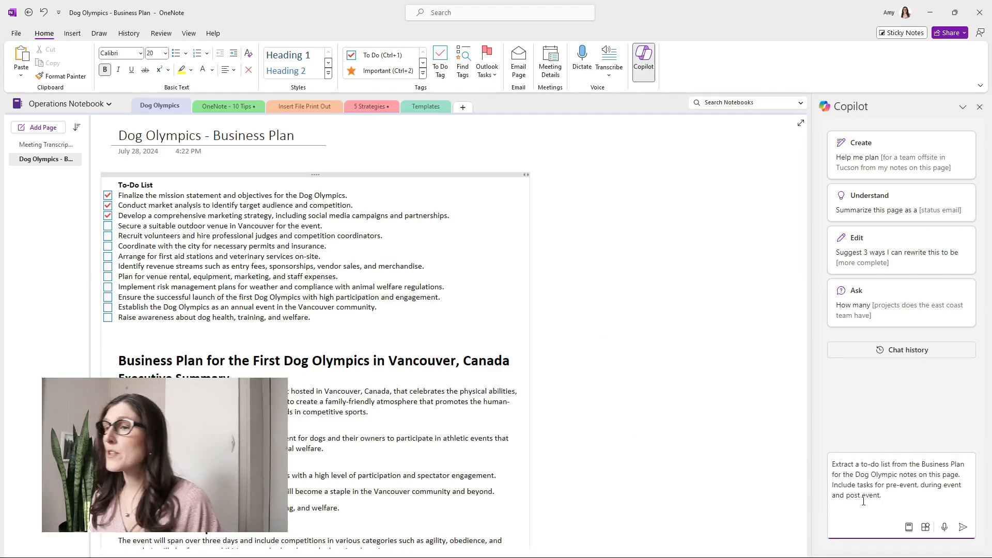
pyautogui.press('BackSpace')
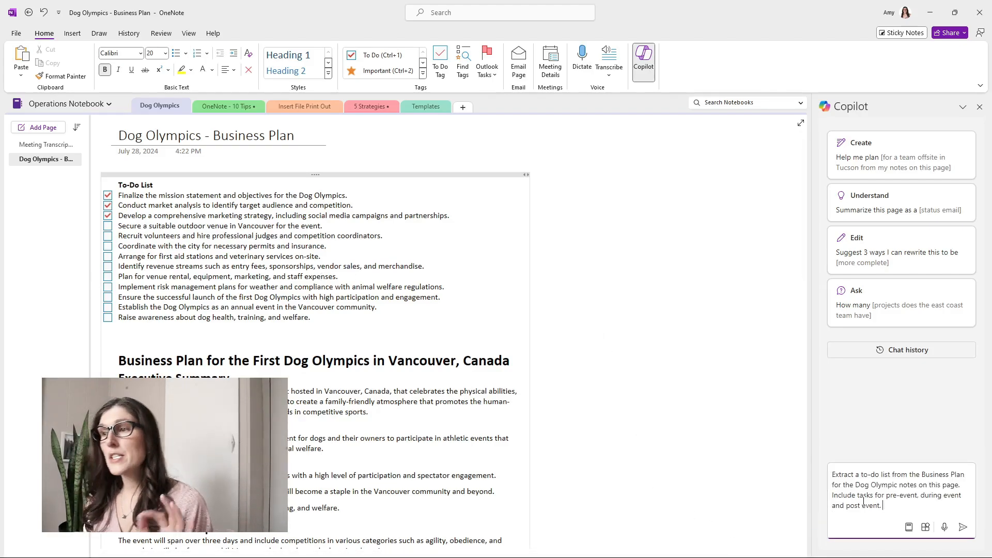
pyautogui.press('Return')
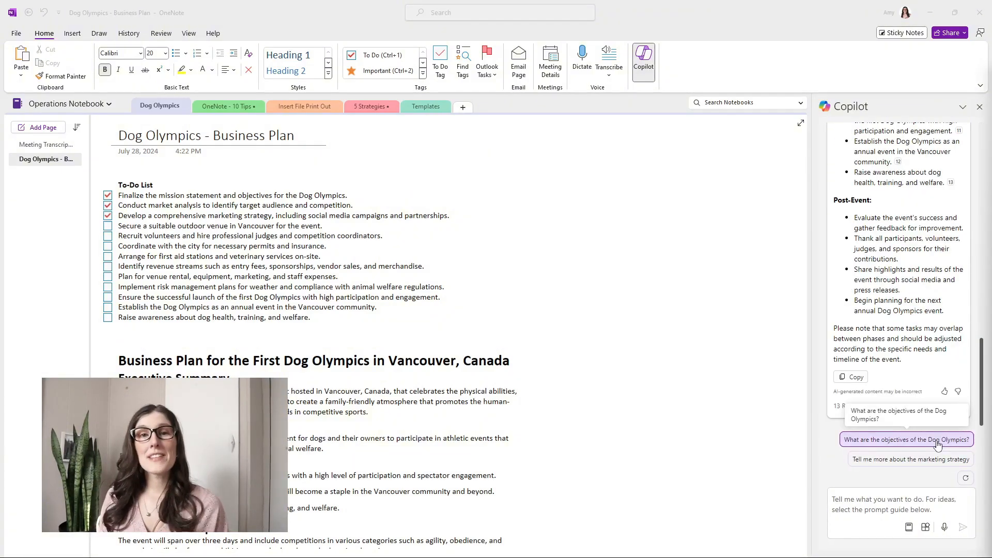
# - Copy Copilot's phased to-do list from the chat reply and paste it above the To-Do List heading, with blank lines separating them
pyautogui.scroll(1, 950, 377)
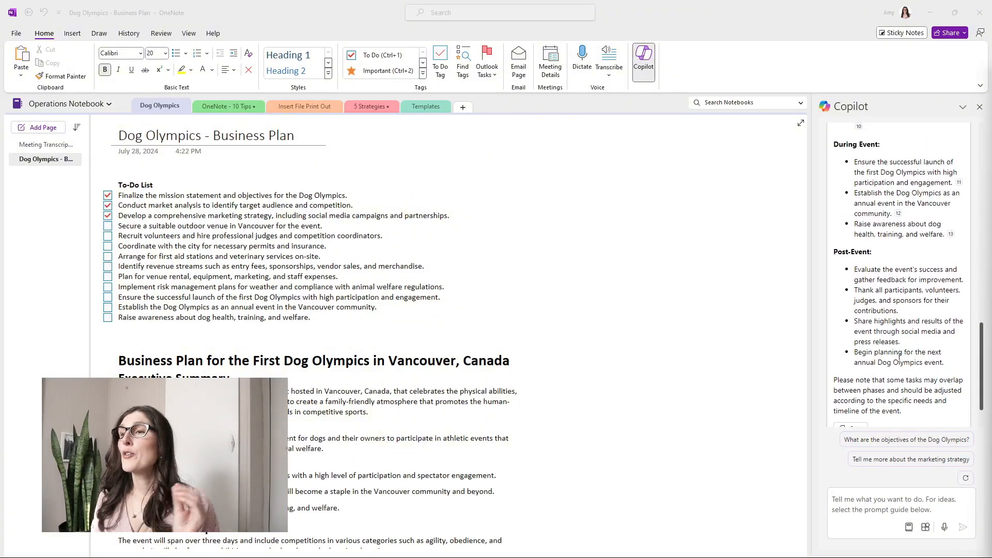
pyautogui.scroll(6, 900, 356)
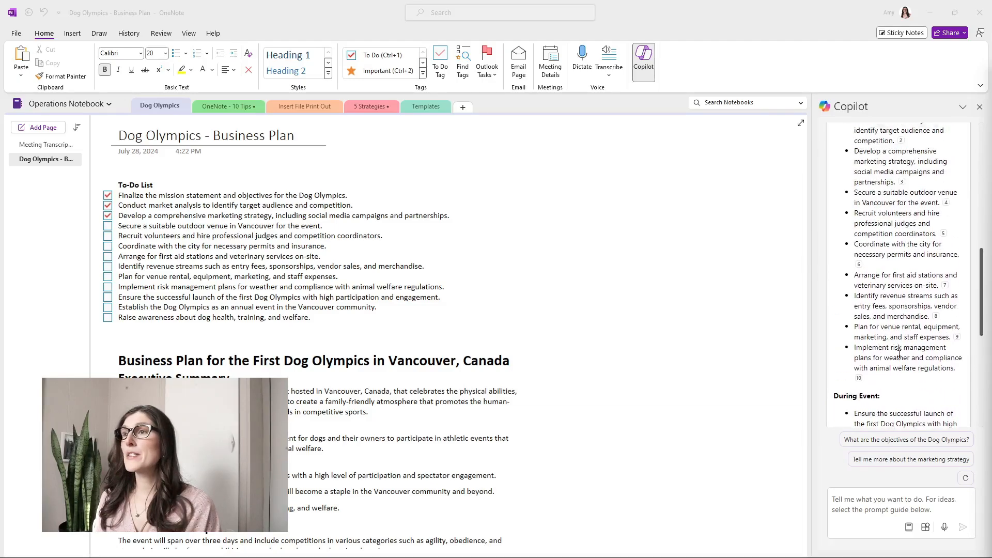
pyautogui.scroll(-10, 900, 354)
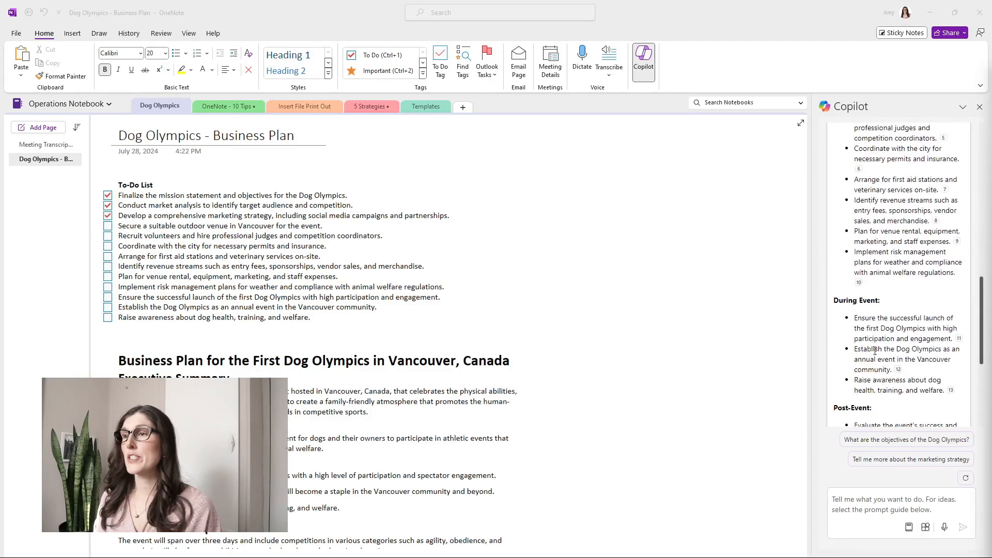
pyautogui.click(850, 377)
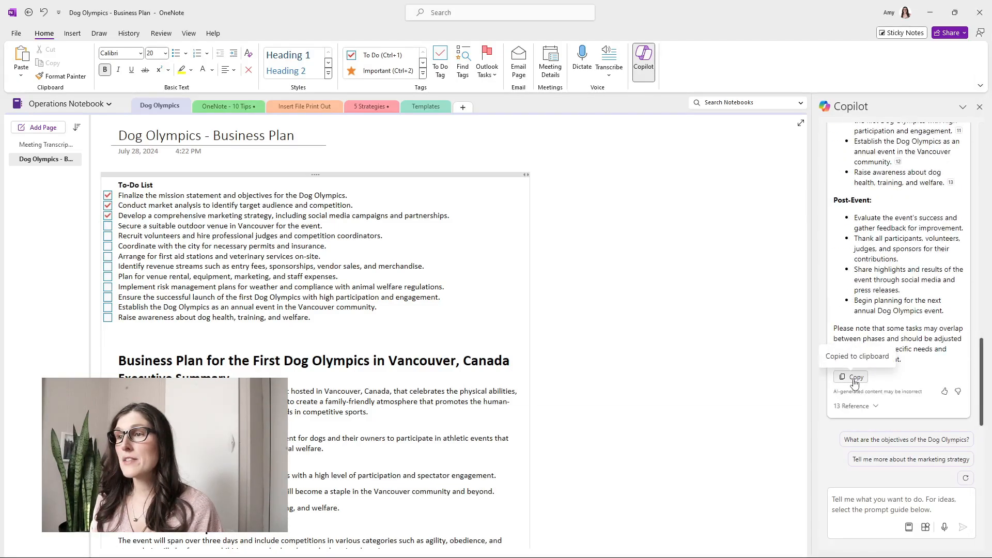
pyautogui.click(117, 184)
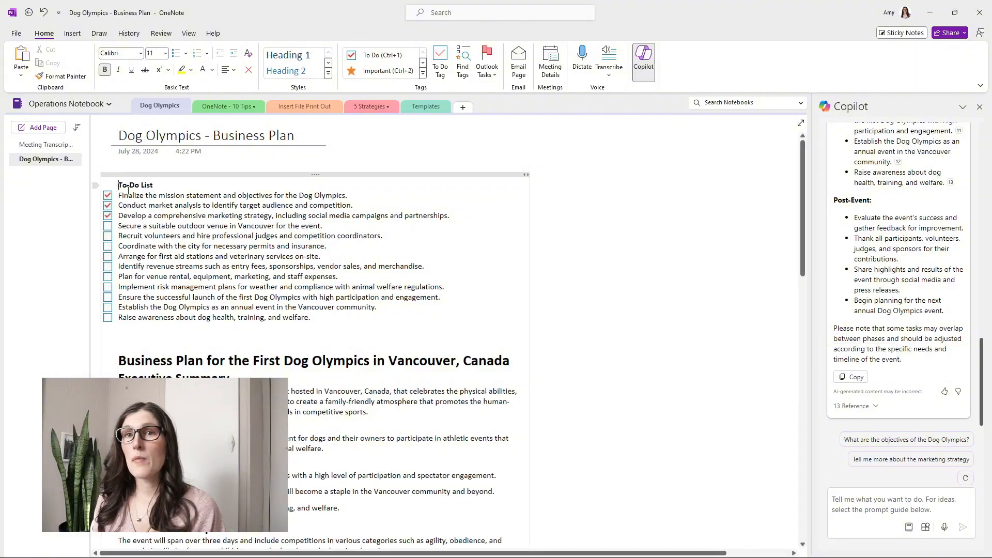
pyautogui.press('Return')
pyautogui.press('Return')
pyautogui.press('Return')
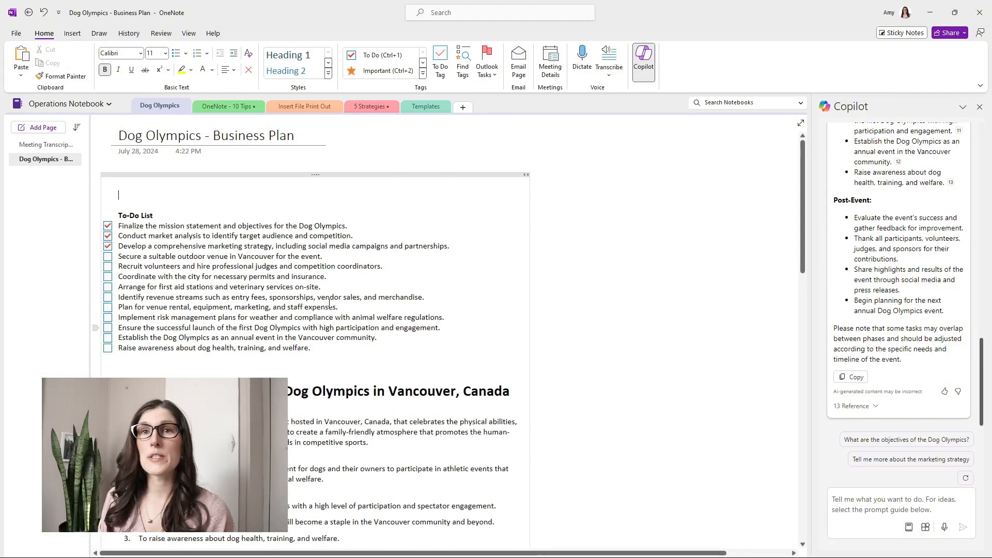
pyautogui.hotkey('ctrl', 'v')
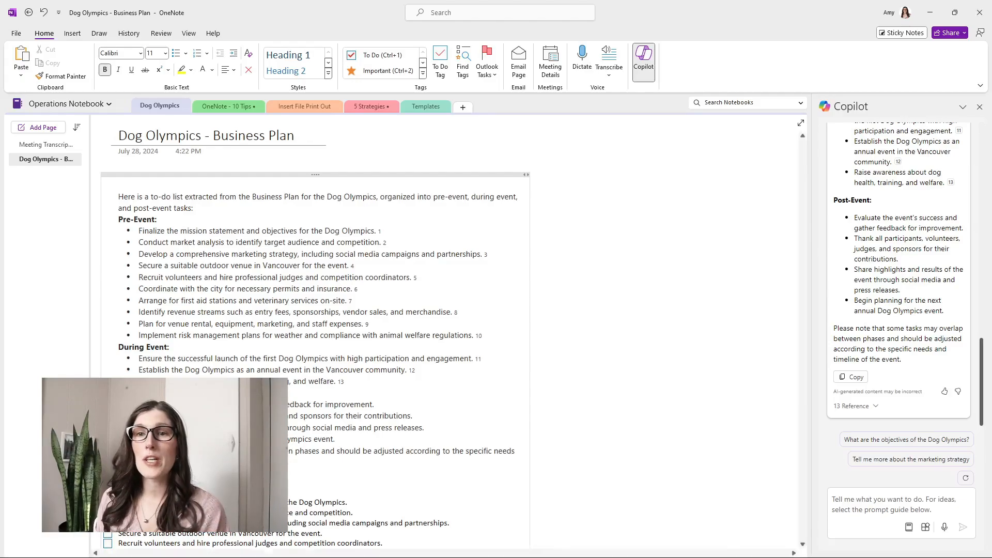
# - Delete the closing note about overlapping phases and the introductory sentence from the pasted to-do list
pyautogui.moveTo(204, 462); pyautogui.dragTo(119, 451)
pyautogui.press('Delete')
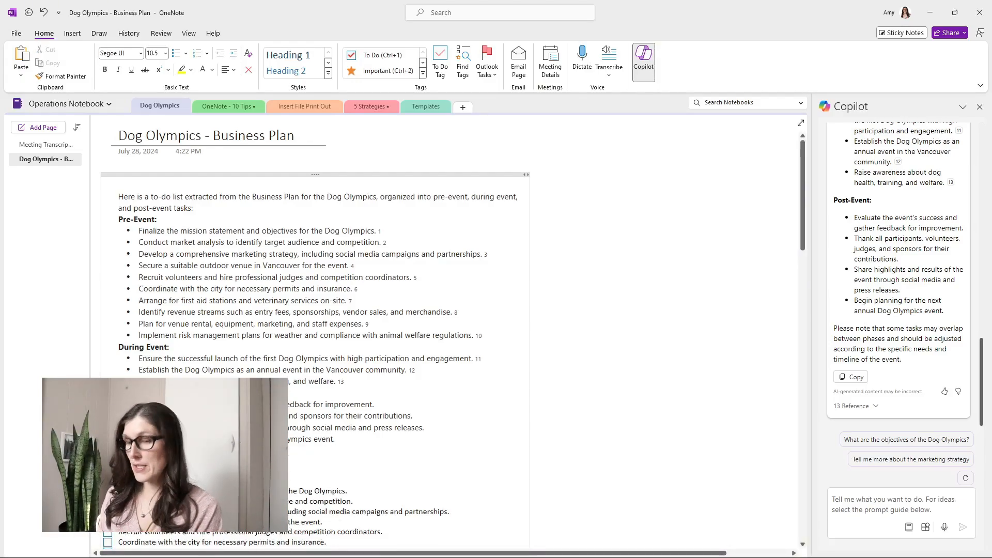
pyautogui.moveTo(193, 209); pyautogui.dragTo(106, 195)
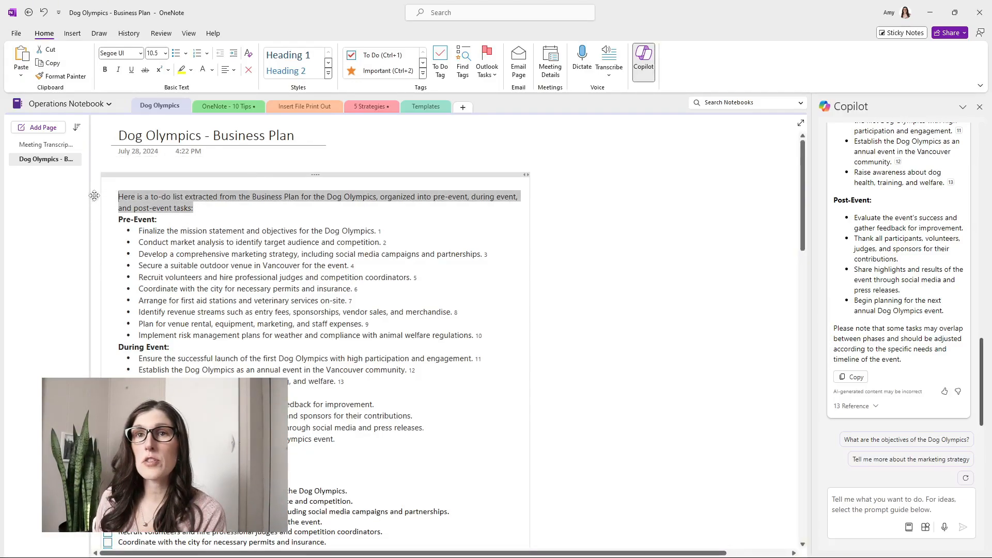
pyautogui.press('Delete')
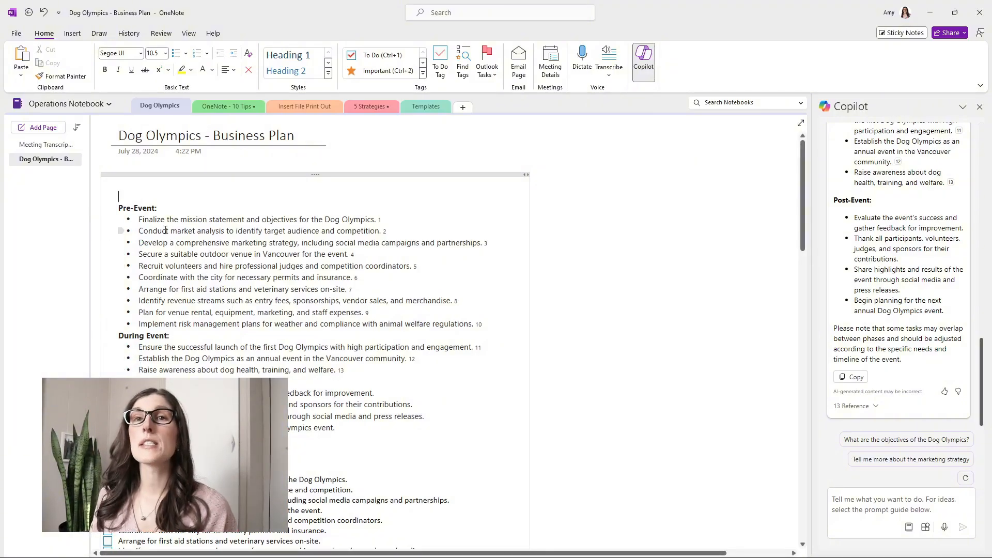
# - Tag all Pre-Event tasks as To Do items and remove their bullets
pyautogui.moveTo(136, 220); pyautogui.dragTo(499, 321)
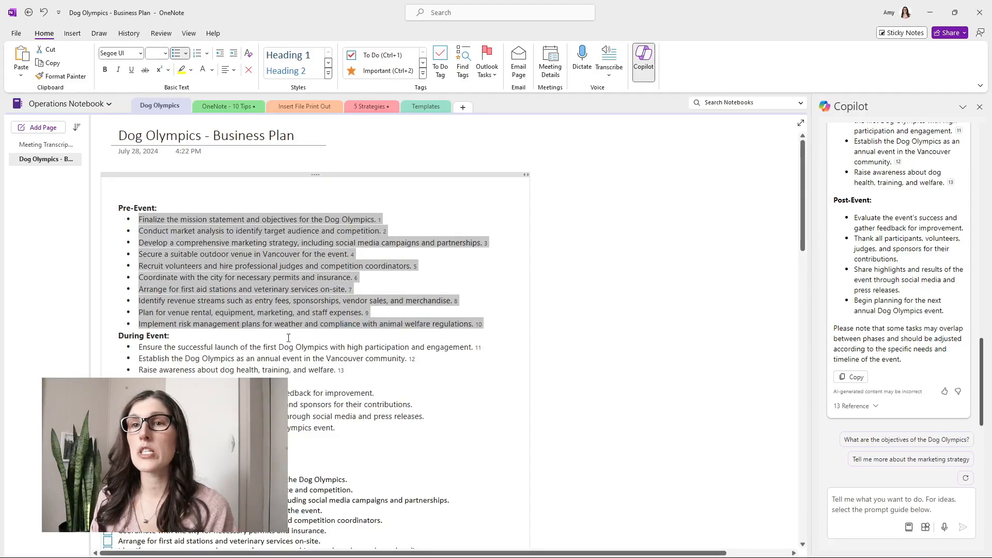
pyautogui.click(440, 61)
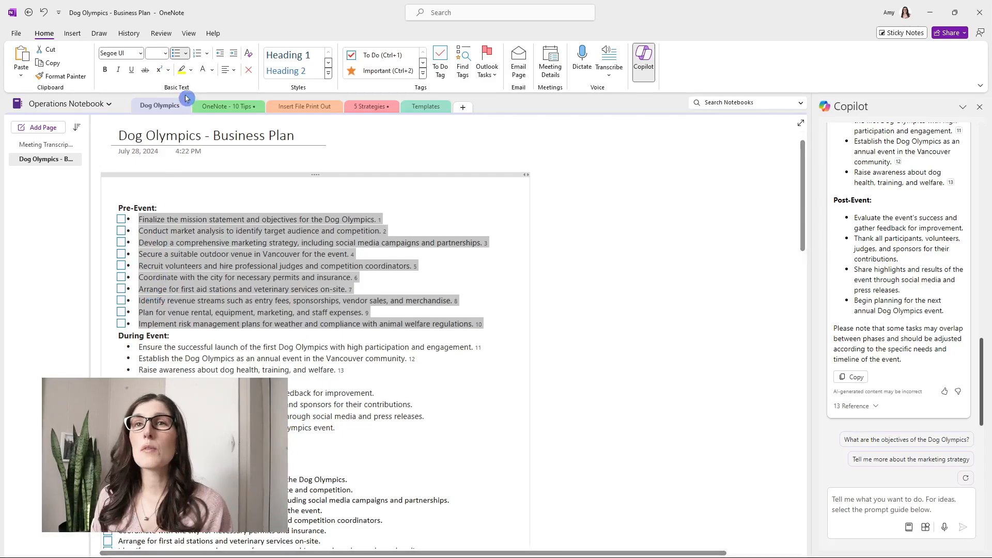
pyautogui.click(177, 57)
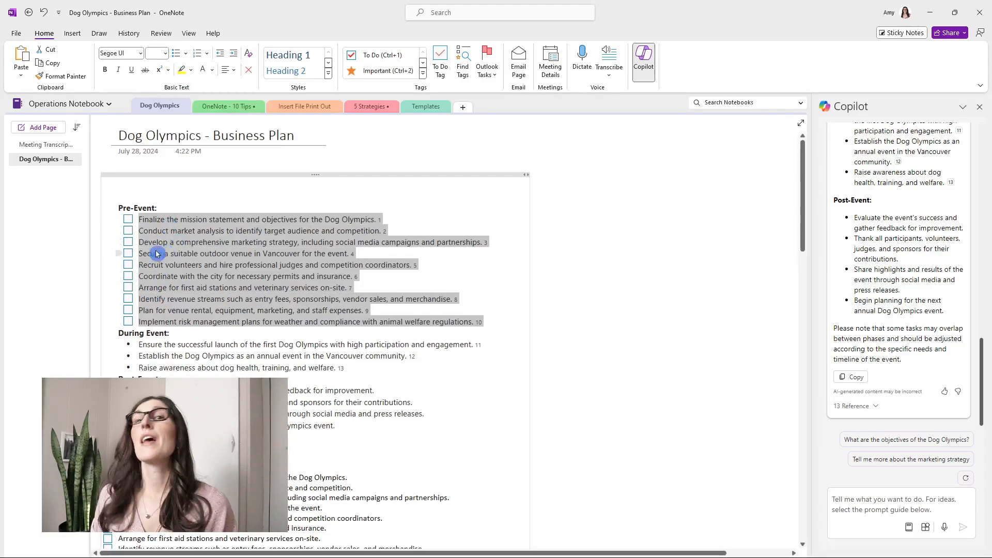
pyautogui.click(264, 305)
# - Tag the three During Event tasks as To Do items and remove their bullets
pyautogui.scroll(-3, 264, 305)
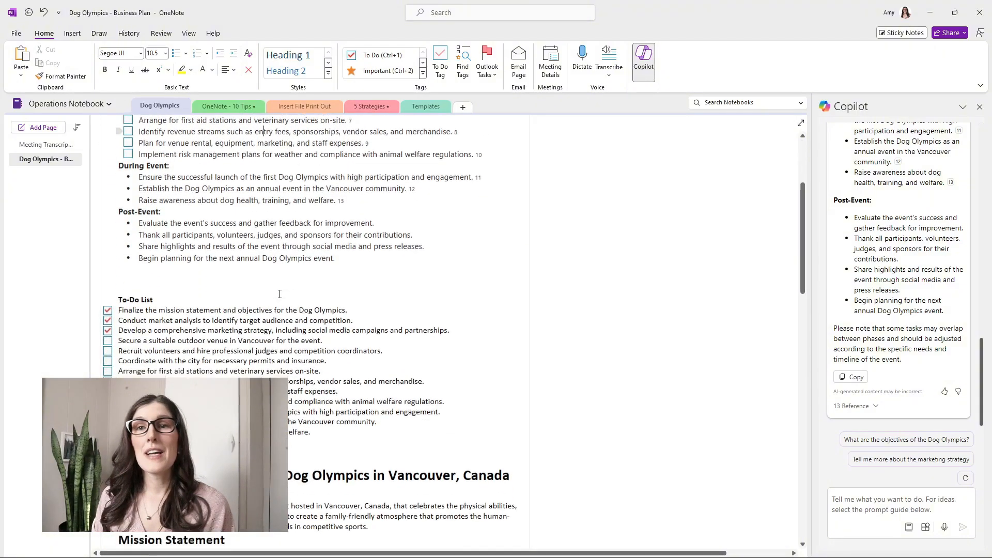
pyautogui.moveTo(146, 177); pyautogui.dragTo(383, 200)
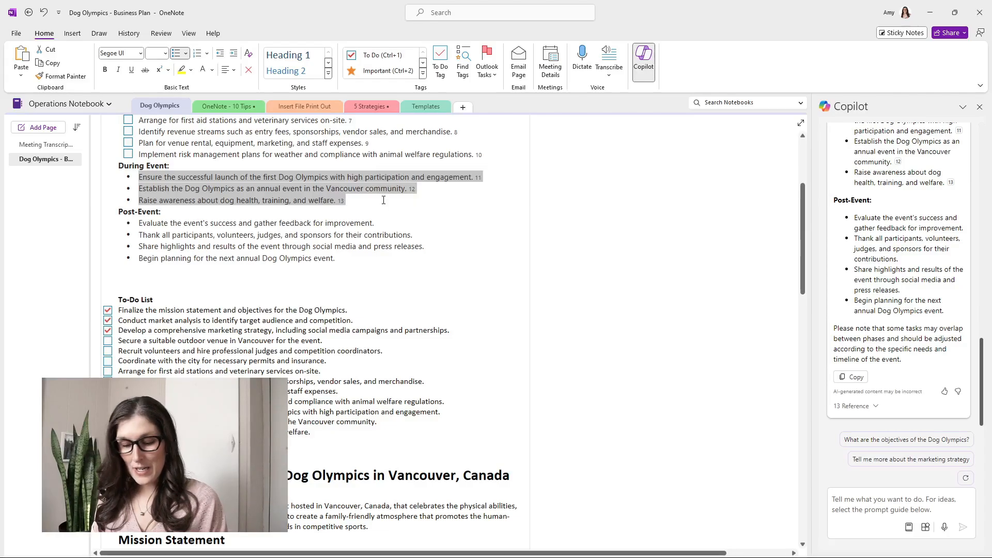
pyautogui.hotkey('ctrl', '1')
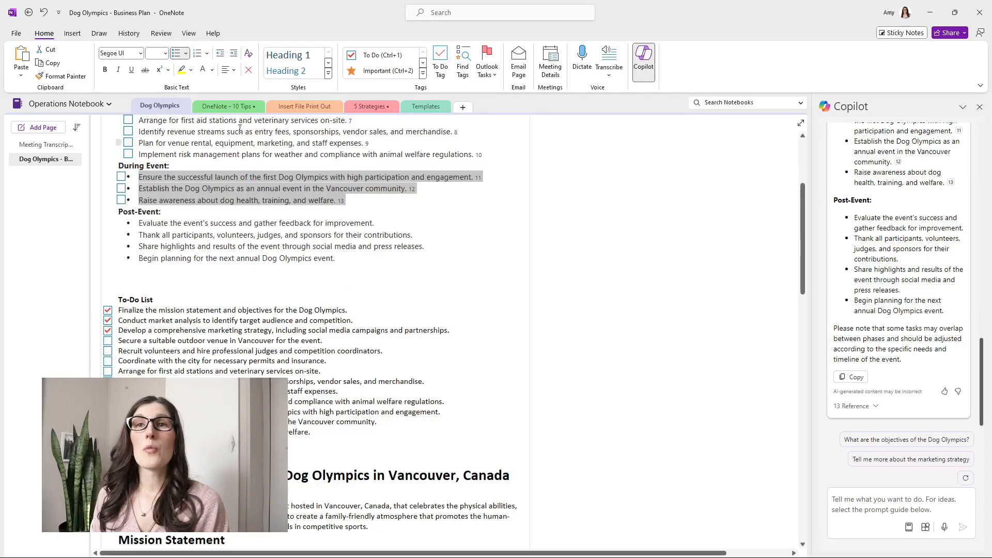
pyautogui.click(177, 54)
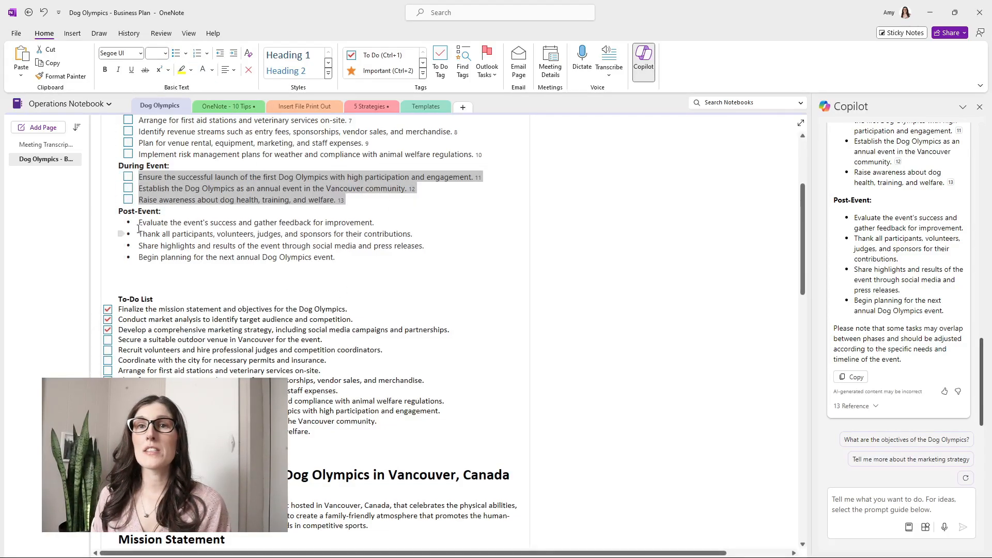
# - Tag the four Post-Event tasks as To Do items and remove their bullets
pyautogui.moveTo(137, 223); pyautogui.dragTo(374, 258)
pyautogui.hotkey('ctrl', '1')
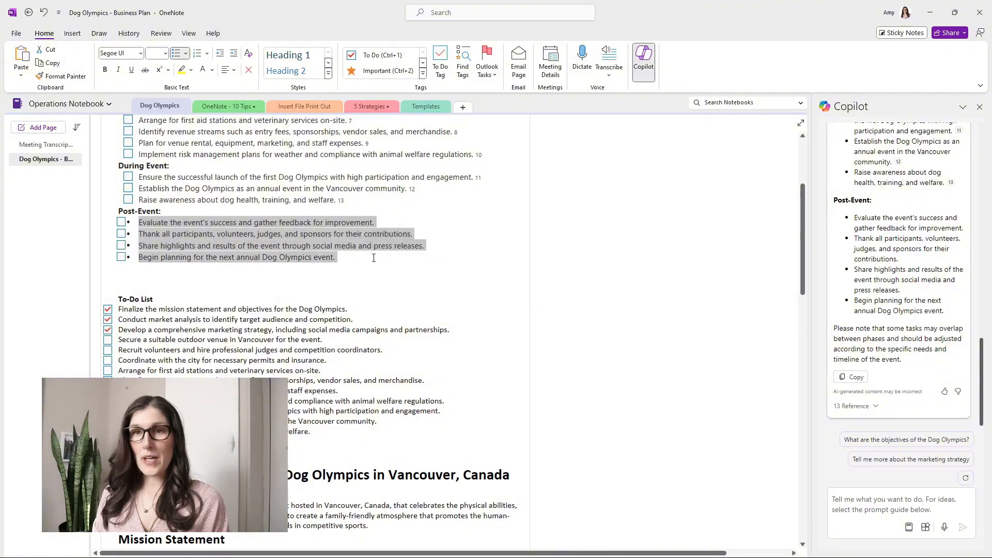
pyautogui.click(177, 53)
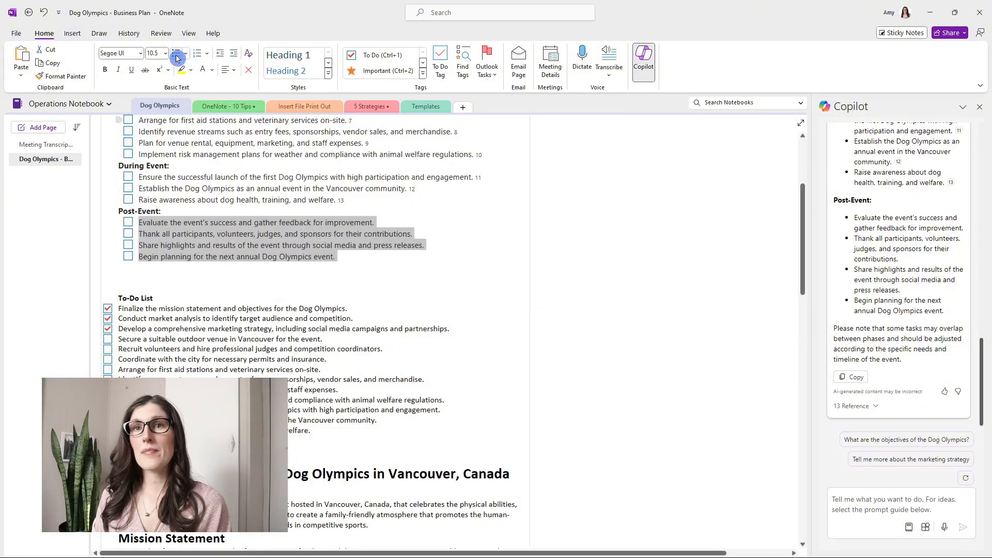
pyautogui.click(349, 303)
pyautogui.scroll(3, 349, 303)
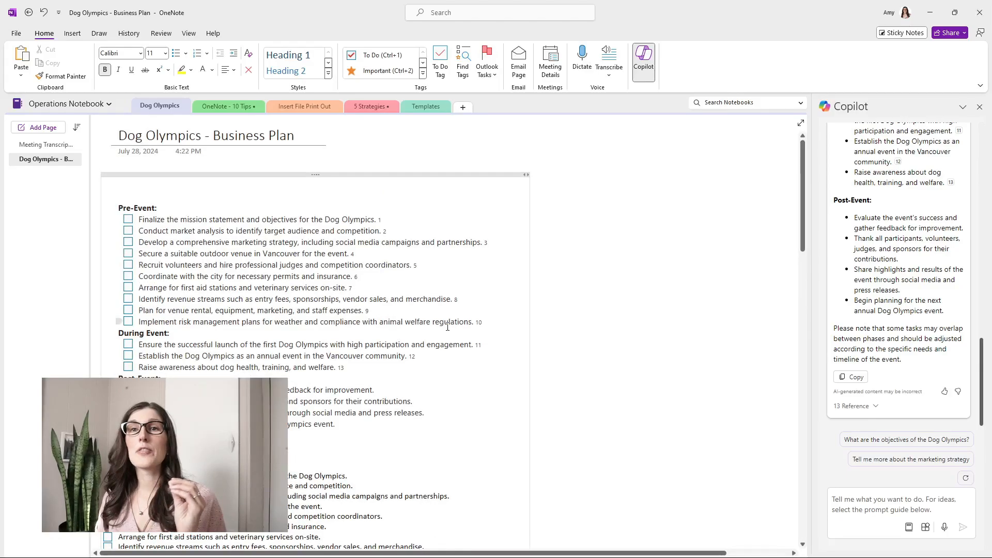
pyautogui.scroll(-3, 357, 346)
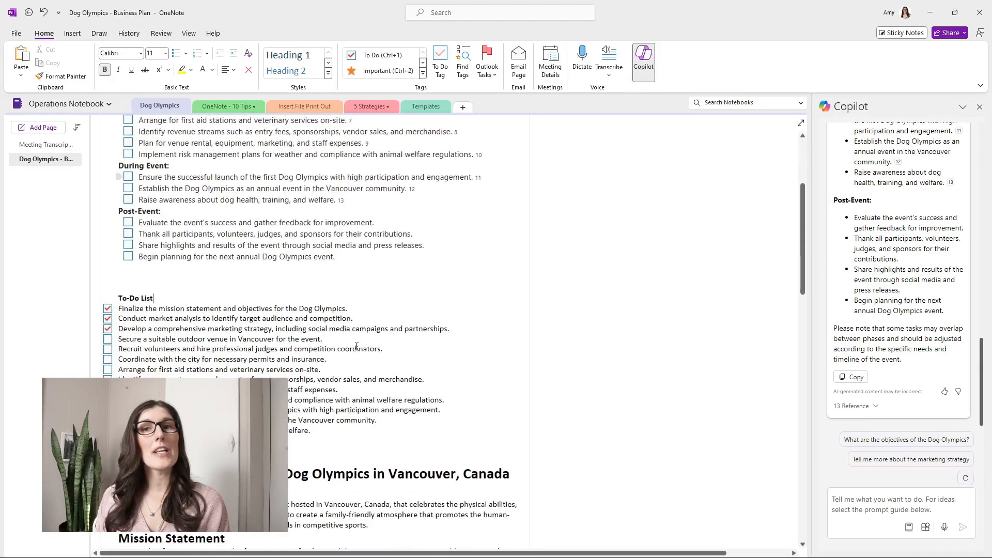
pyautogui.scroll(3, 363, 345)
pyautogui.scroll(-1, 352, 351)
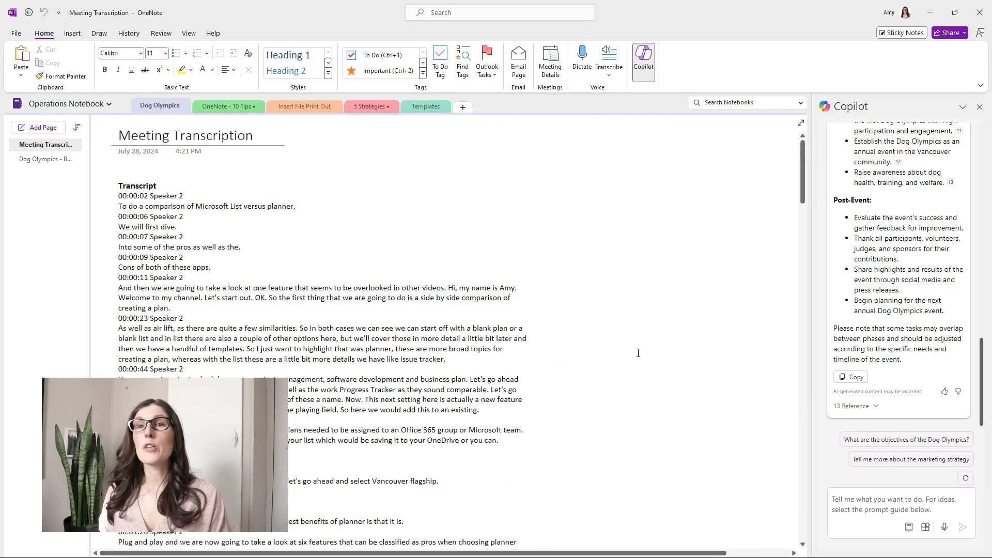
# - Paste a Copilot prompt to summarize the Meeting Transcription page as a team email with bulleted reasons for choosing Microsoft Planner and a like, comment and subscribe closing
pyautogui.scroll(-20, 640, 351)
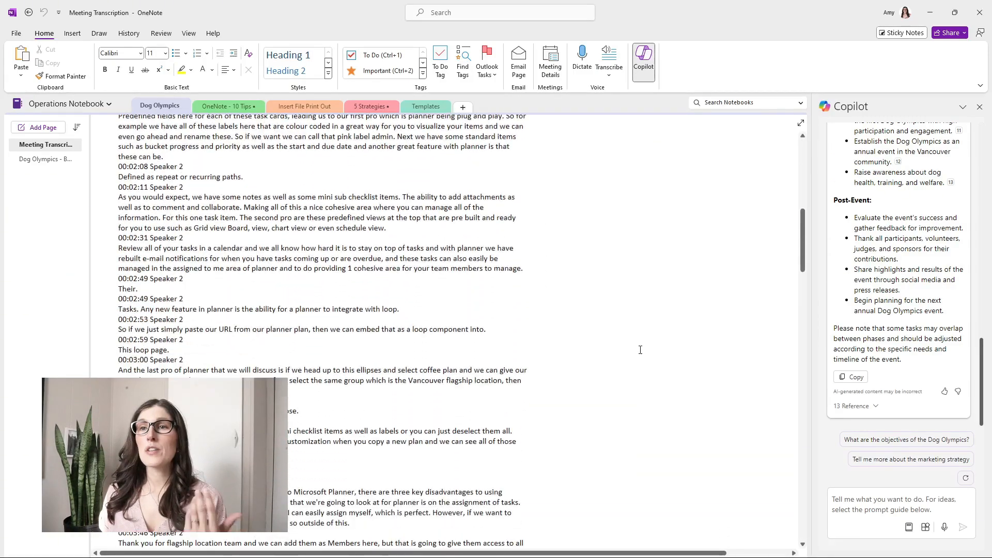
pyautogui.scroll(-10, 614, 350)
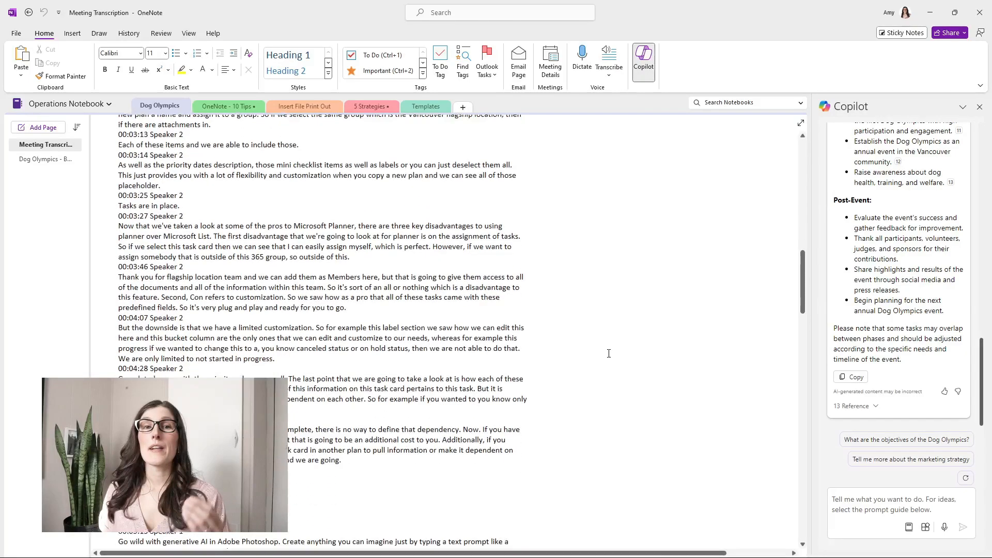
pyautogui.scroll(-10, 608, 354)
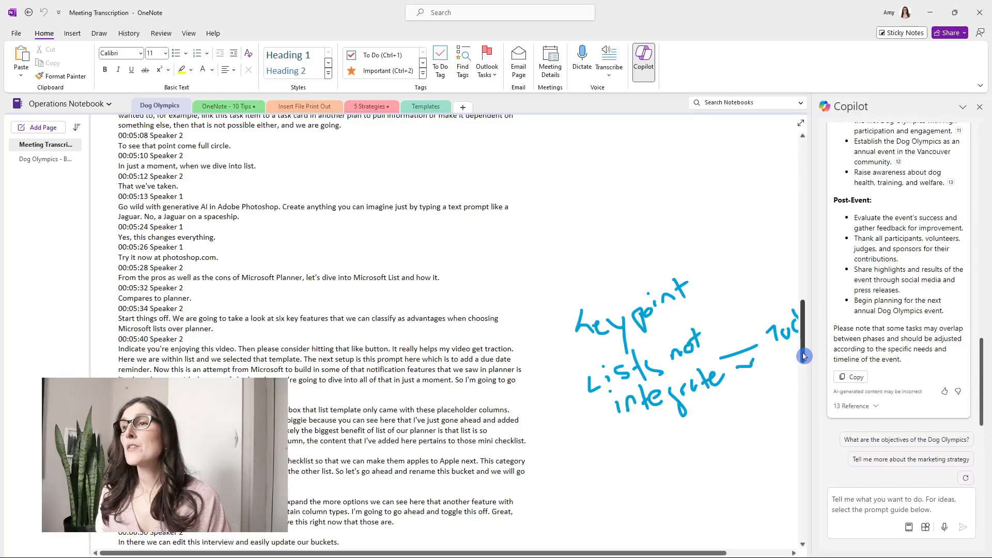
pyautogui.moveTo(803, 331); pyautogui.dragTo(803, 172)
pyautogui.click(860, 505)
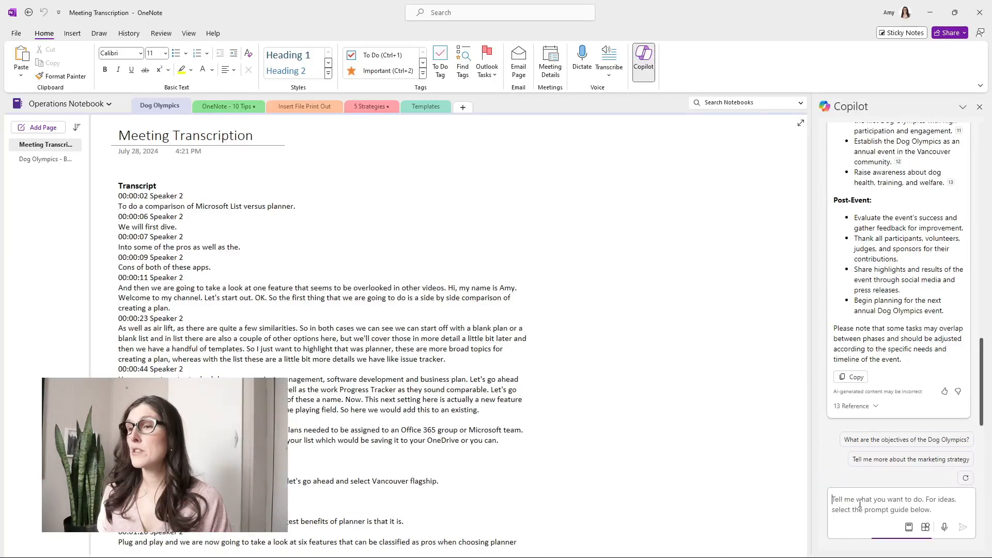
pyautogui.hotkey('ctrl', 'v')
pyautogui.scroll(2, 924, 496)
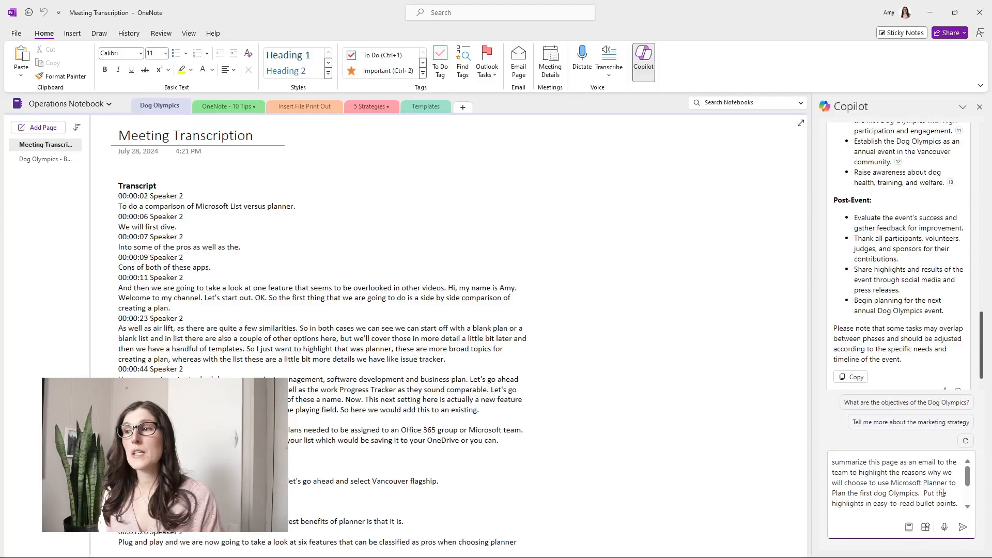
# - Check the email summary prompt through to its closing-sentence request and submit it to Copilot
pyautogui.click(969, 479)
pyautogui.moveTo(968, 479); pyautogui.dragTo(971, 475)
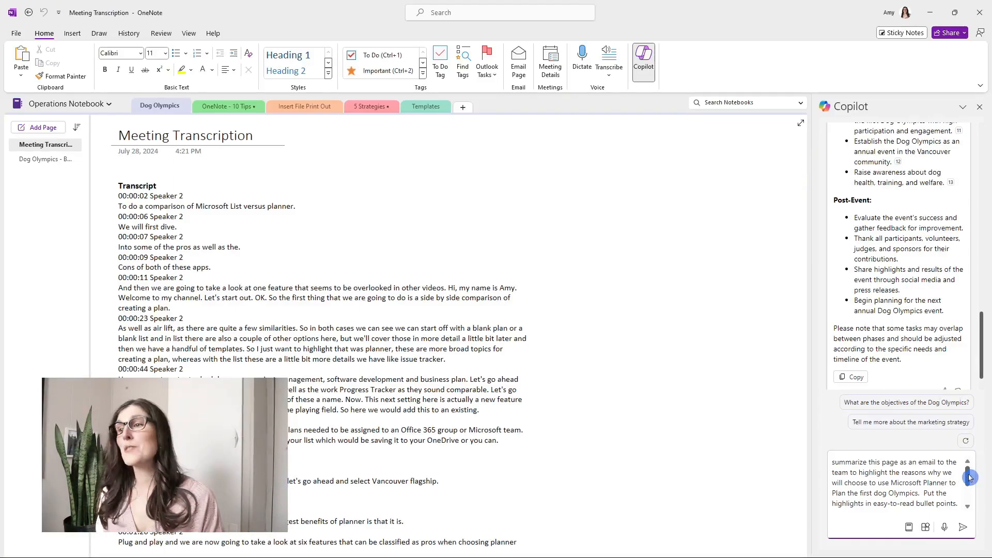
pyautogui.scroll(-2, 956, 475)
pyautogui.scroll(2, 957, 477)
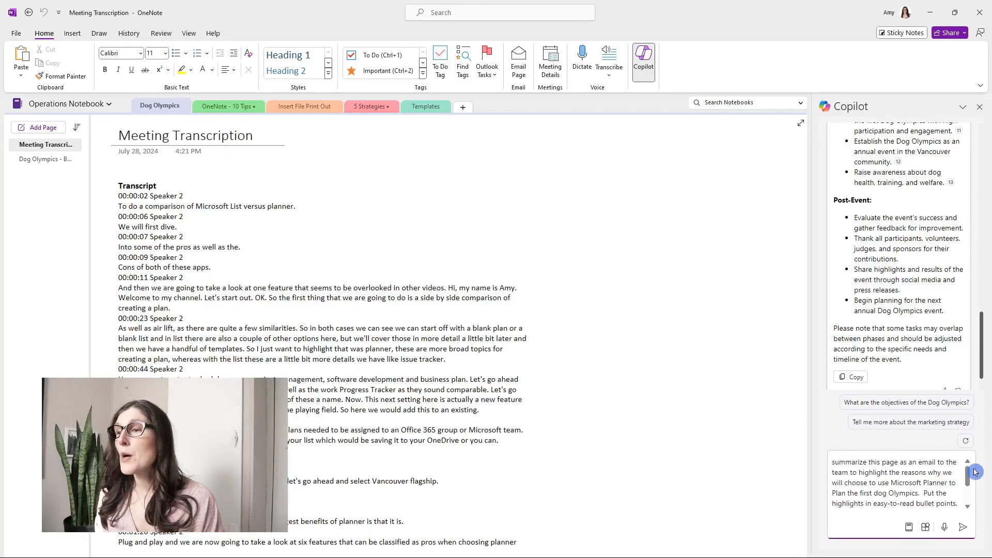
pyautogui.moveTo(969, 477); pyautogui.dragTo(972, 486)
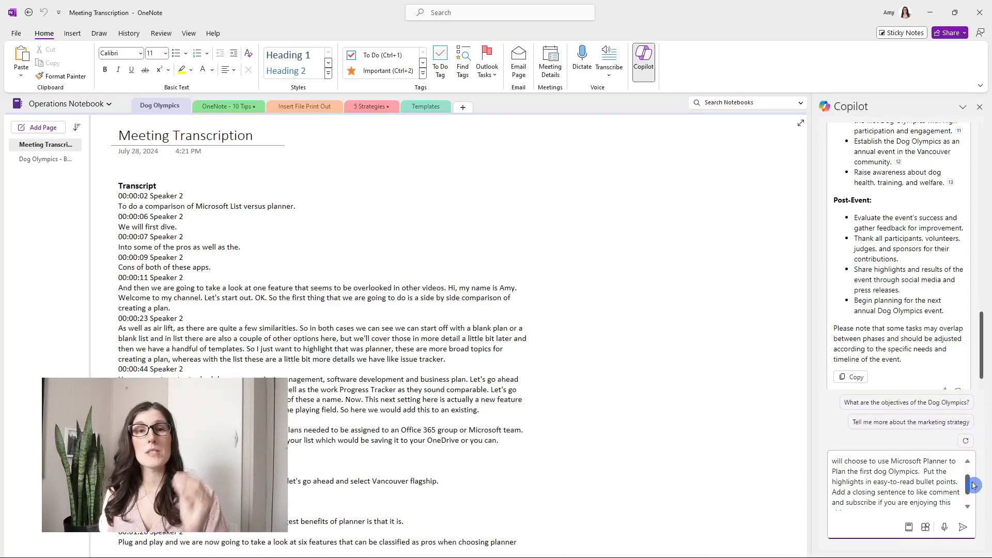
pyautogui.moveTo(973, 485); pyautogui.dragTo(974, 487)
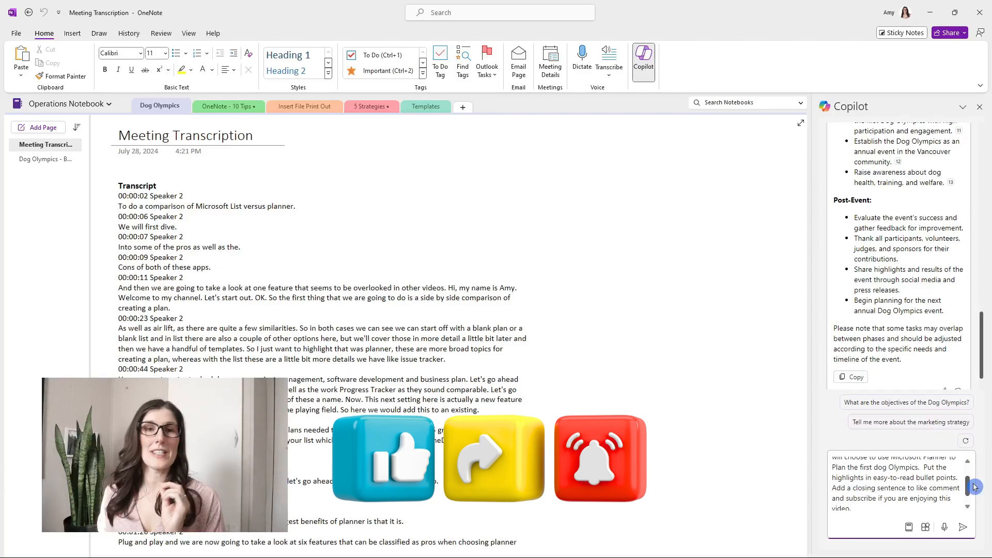
pyautogui.moveTo(975, 487); pyautogui.dragTo(975, 501)
pyautogui.press('Return')
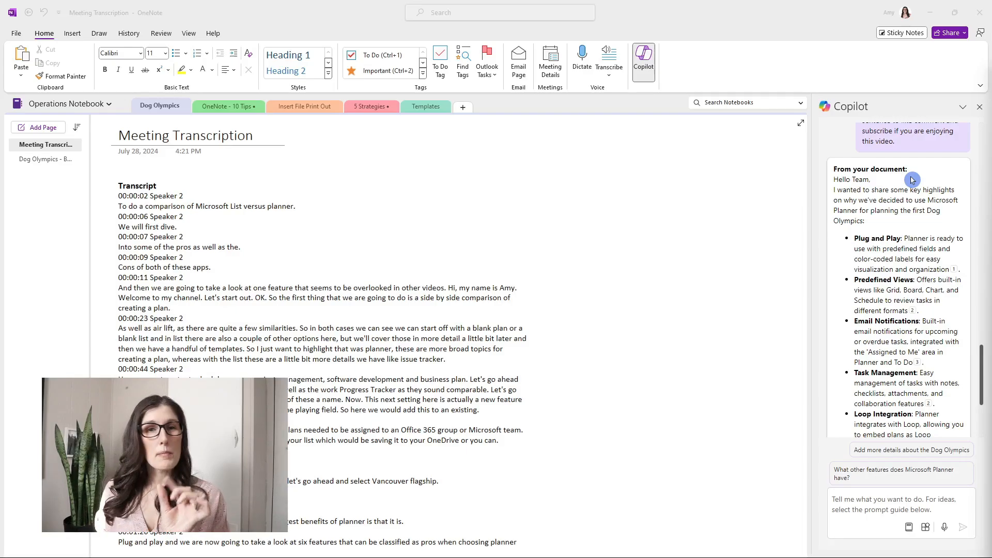
# - Review Copilot's generated team email, highlighting its source heading, greeting and introduction, and closing request to comment and subscribe
pyautogui.moveTo(911, 170); pyautogui.dragTo(830, 176)
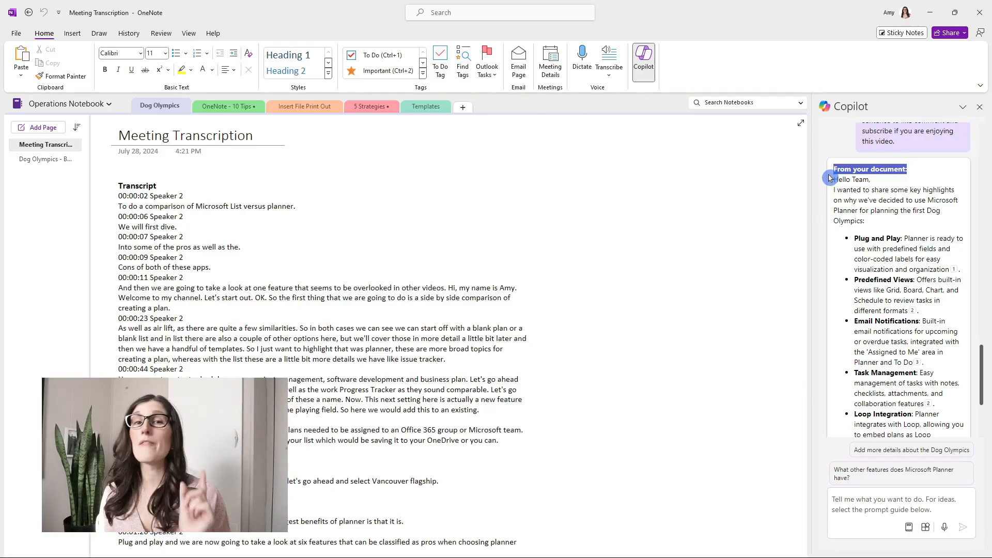
pyautogui.click(889, 204)
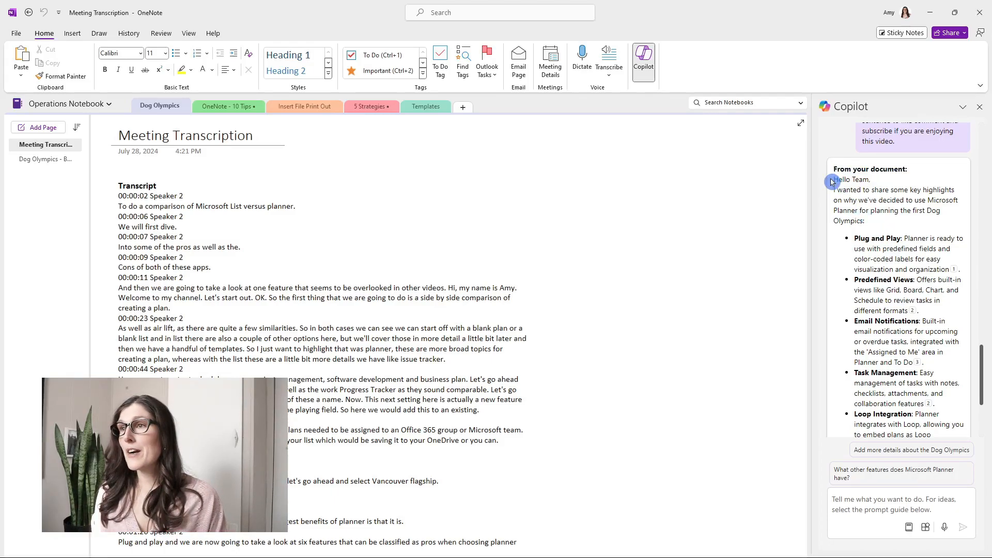
pyautogui.moveTo(834, 182); pyautogui.dragTo(871, 224)
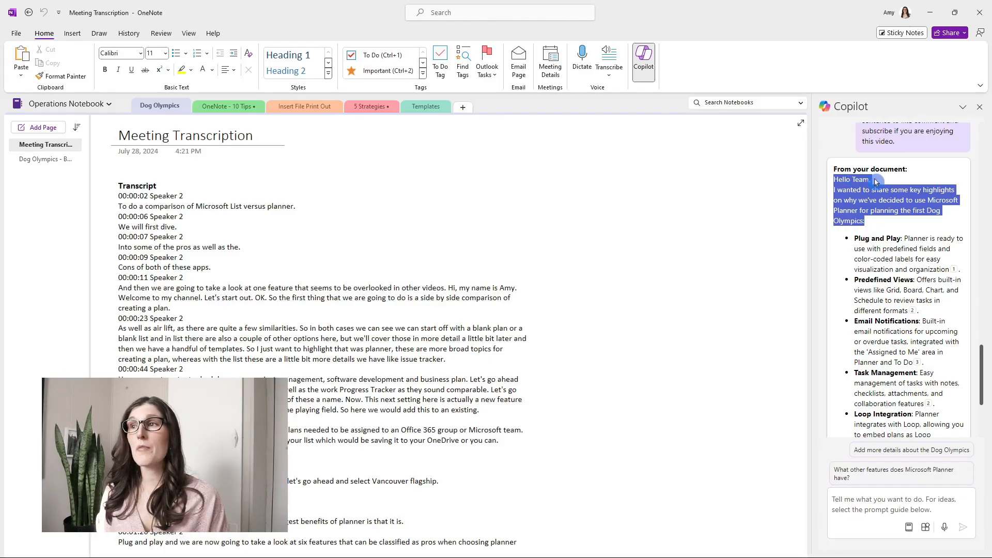
pyautogui.scroll(-1, 917, 234)
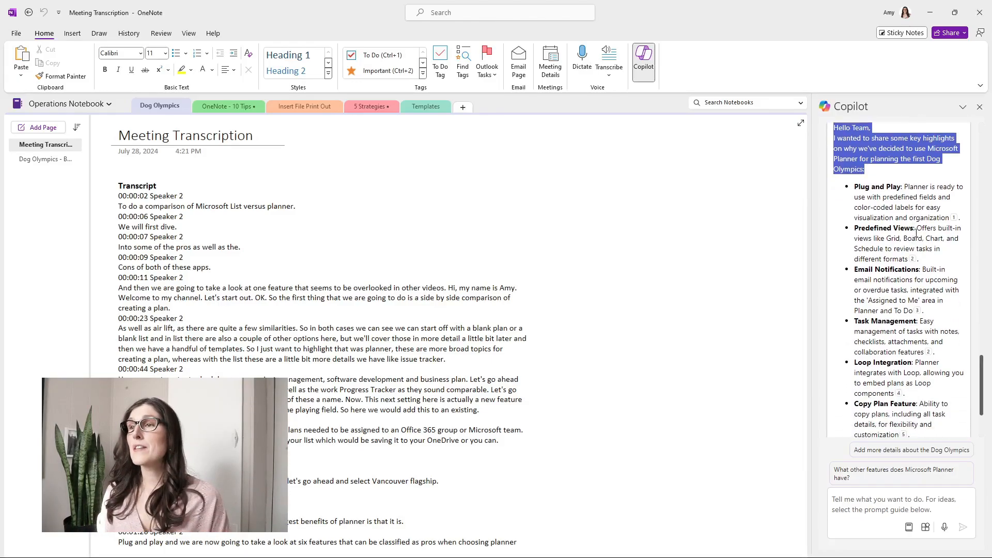
pyautogui.scroll(-2, 878, 388)
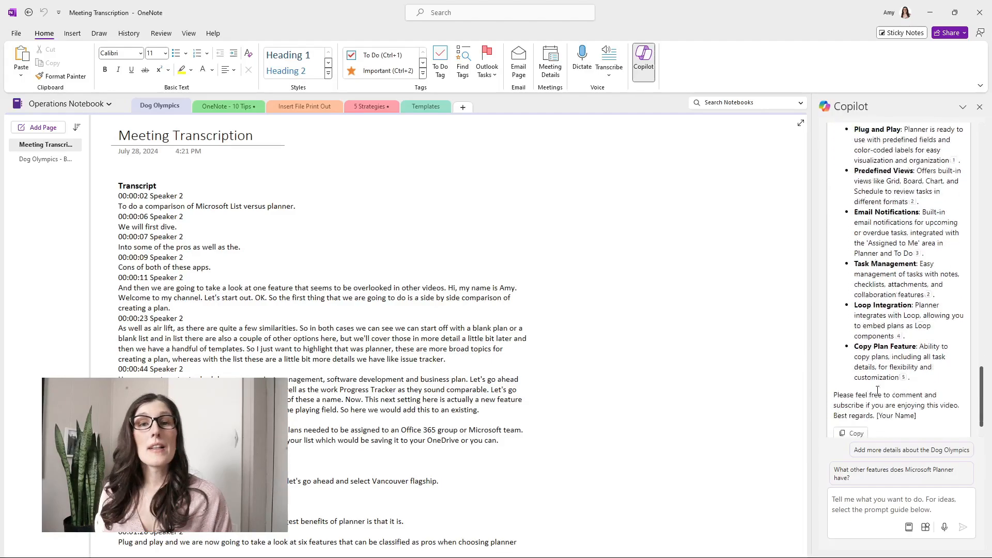
pyautogui.moveTo(835, 350); pyautogui.dragTo(931, 369)
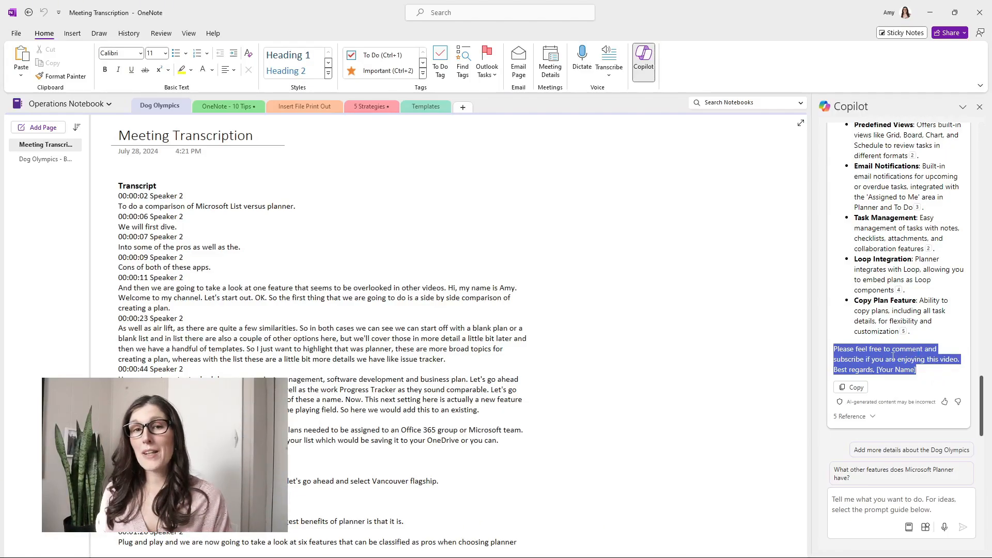
# - Open the source cited for the email's Plug and Play bullet in the meeting transcript
pyautogui.scroll(3, 893, 357)
pyautogui.moveTo(955, 219)
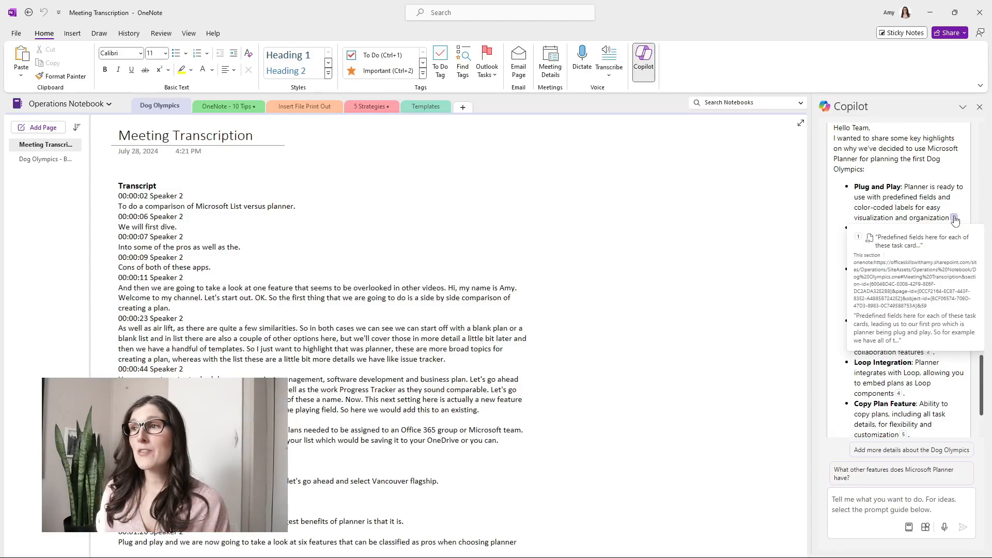
pyautogui.click(954, 218)
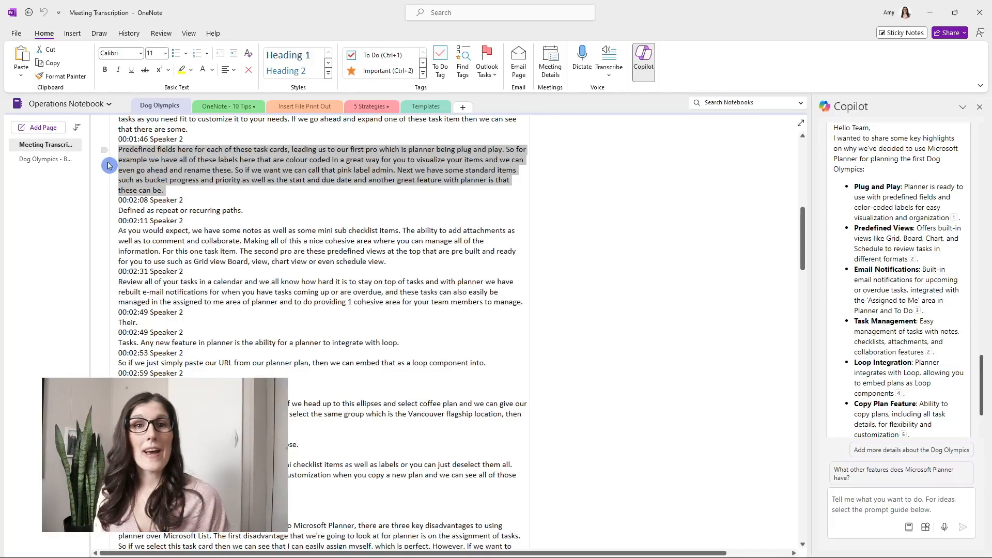
# - Copy Copilot's team email into a new Outlook message and remove the "From your document:" line above the greeting
pyautogui.scroll(-3, 923, 401)
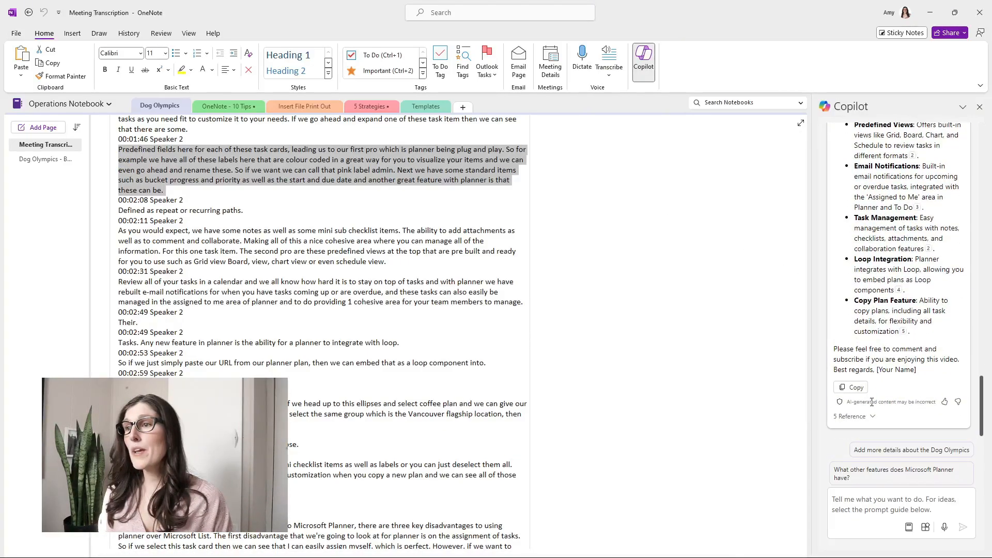
pyautogui.click(852, 388)
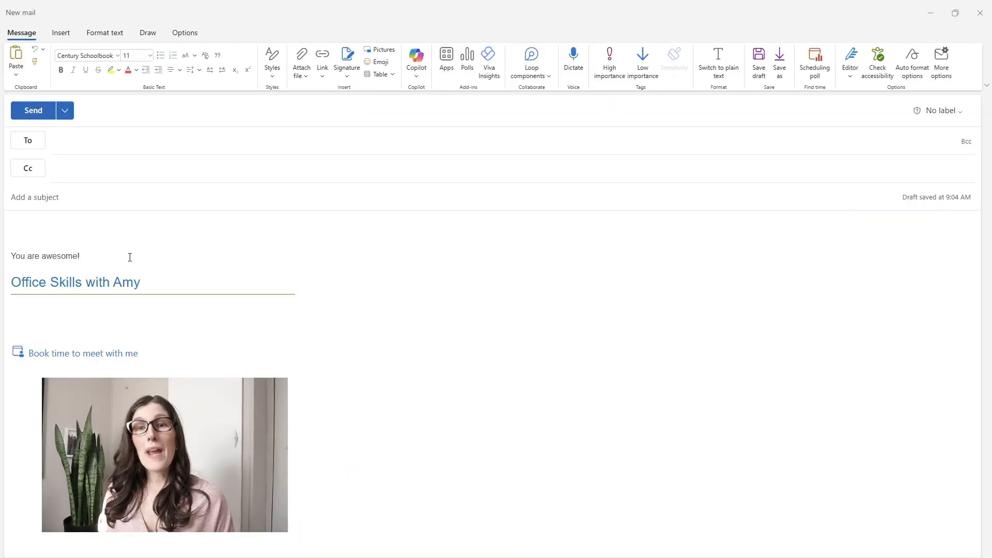
pyautogui.hotkey('ctrl', 'v')
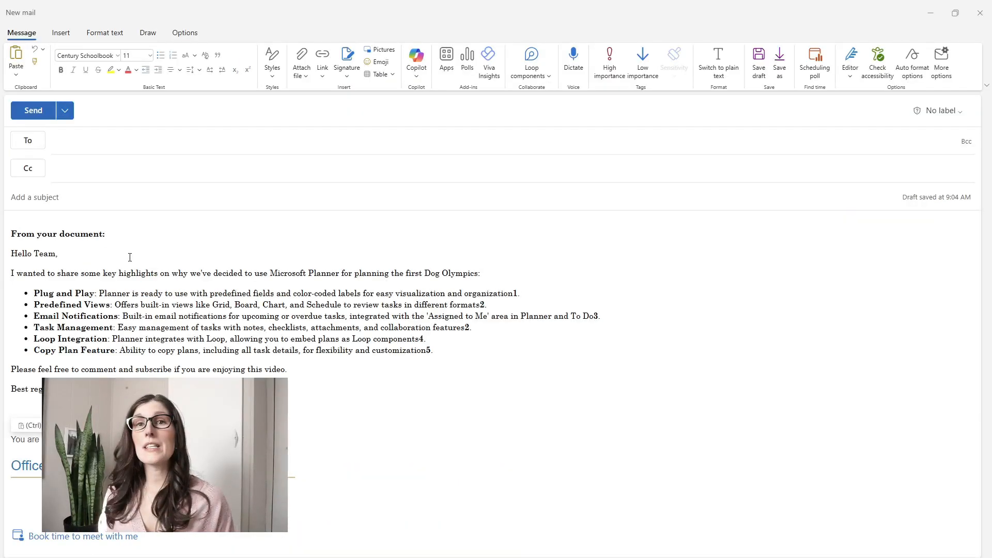
pyautogui.moveTo(106, 235); pyautogui.dragTo(7, 226)
pyautogui.press('BackSpace')
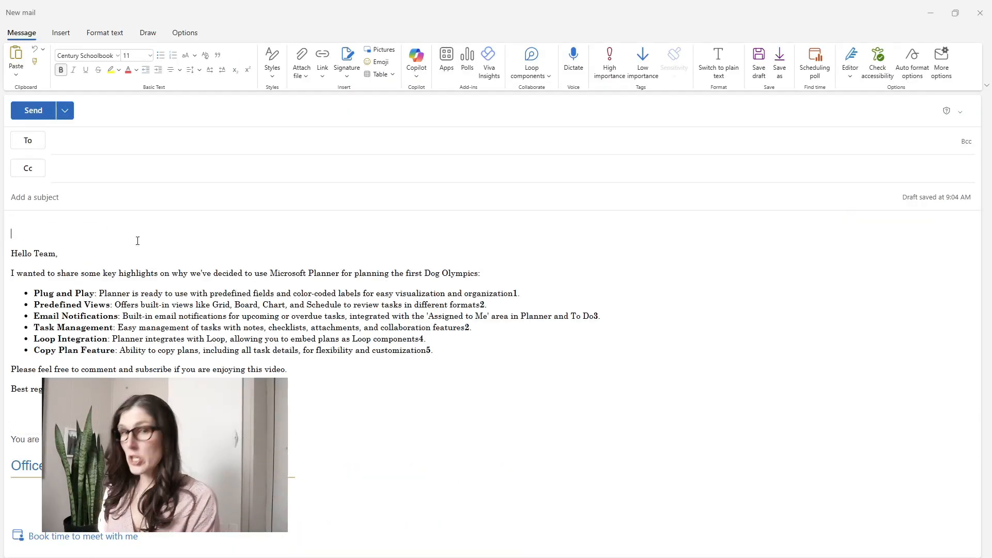
pyautogui.press('Delete')
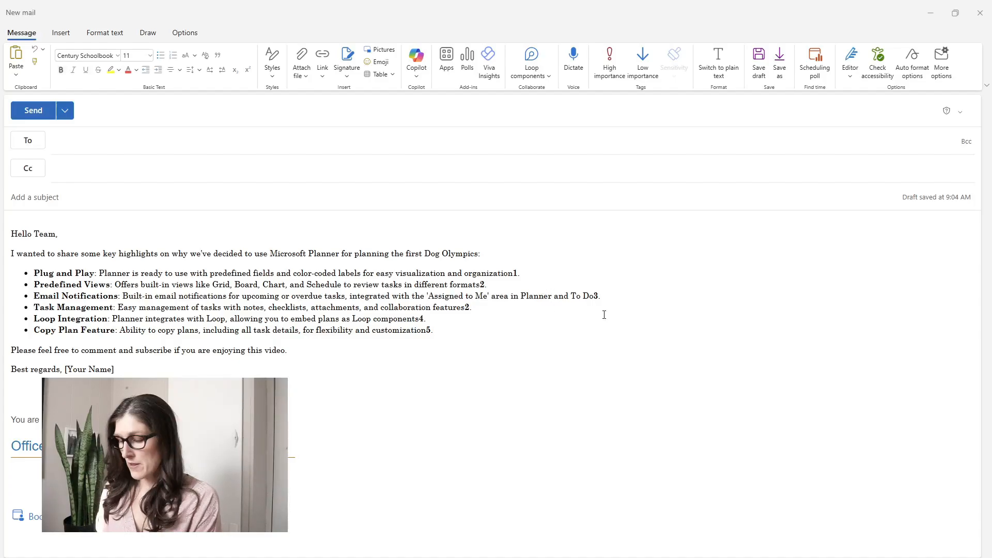
# - Remove the trailing reference numbers from the email's Plug and Play, Predefined Views, Email Notifications and Task Management bullets
pyautogui.click(620, 298)
pyautogui.press('BackSpace')
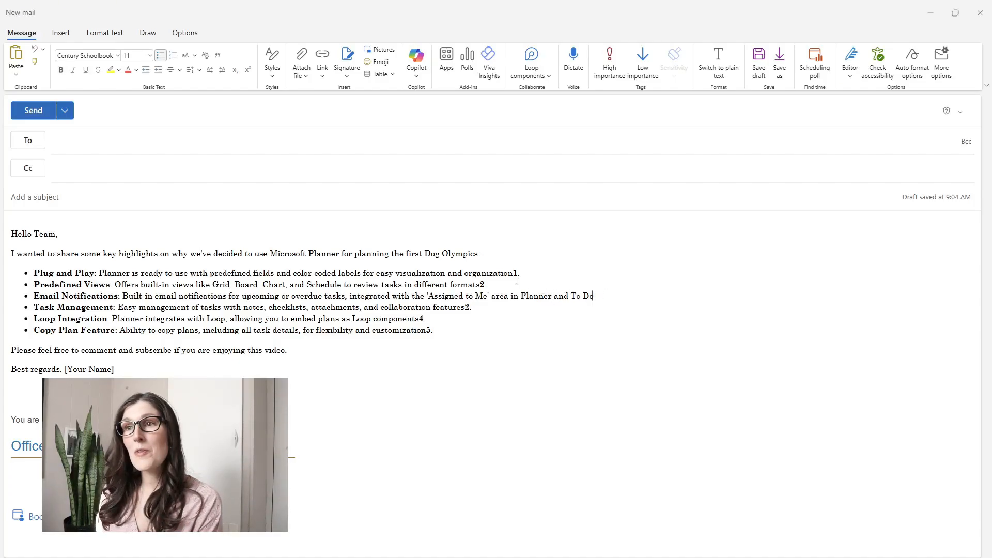
pyautogui.click(518, 273)
pyautogui.press('BackSpace')
pyautogui.click(489, 285)
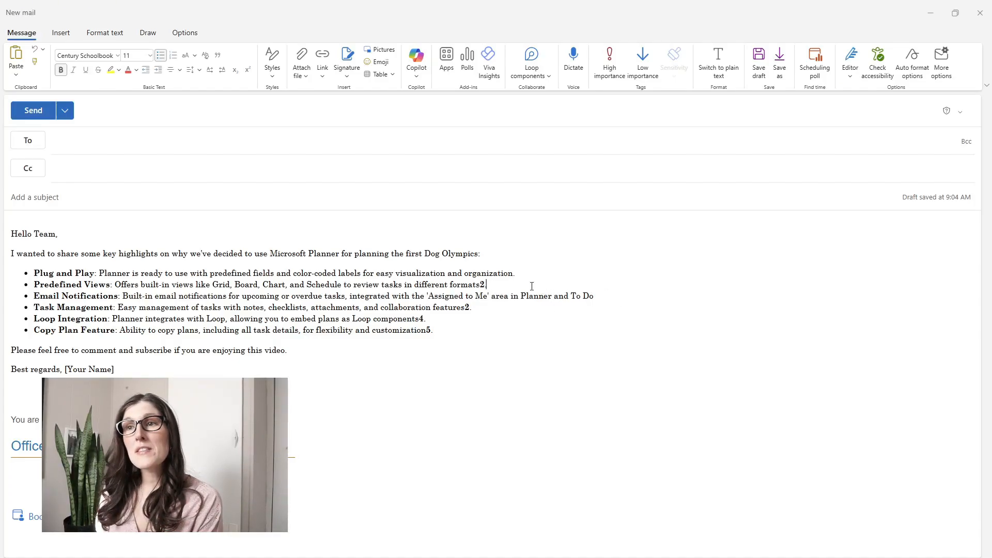
pyautogui.press('BackSpace')
pyautogui.press('BackSpace')
pyautogui.click(494, 297)
pyautogui.click(473, 308)
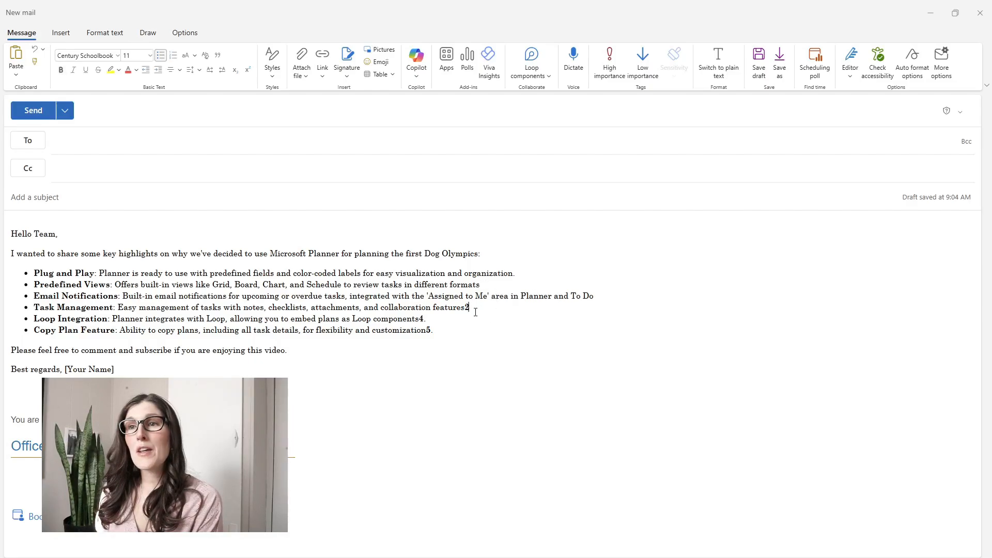
pyautogui.press('BackSpace')
pyautogui.press('BackSpace')
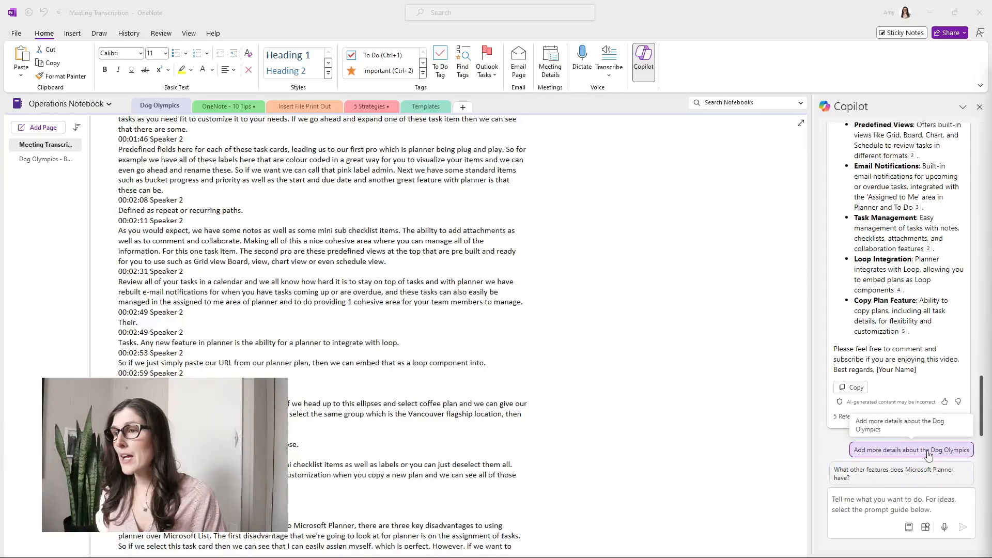
# - Back in OneNote, submit Copilot's suggested prompt "Add more details about the Dog Olympics" and highlight the email reply's "From your document:" heading
pyautogui.click(928, 453)
pyautogui.click(849, 418)
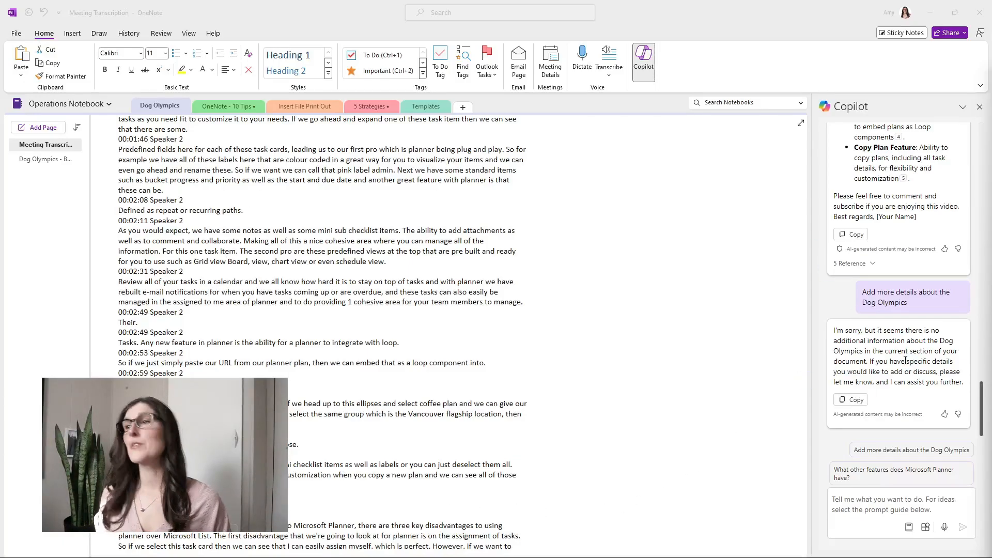
pyautogui.scroll(10, 905, 360)
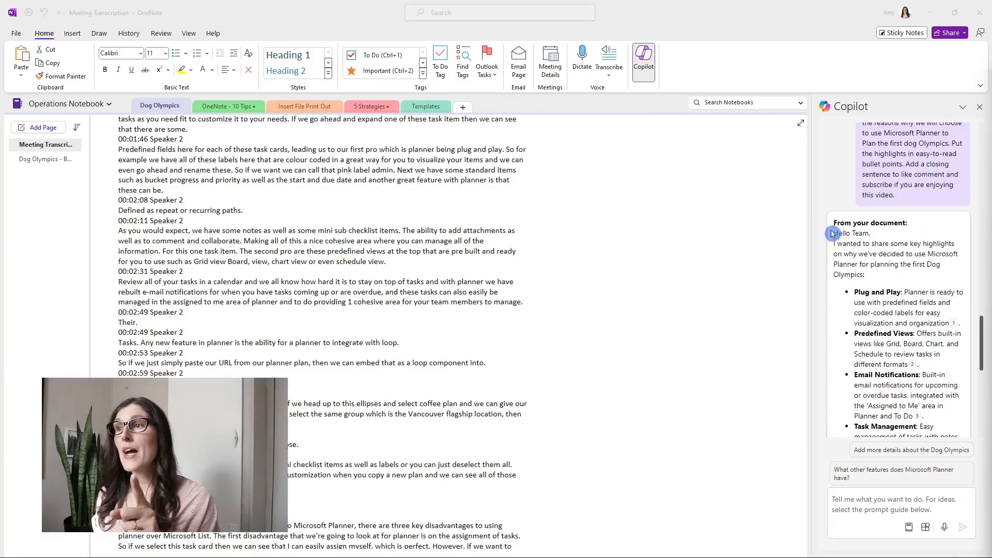
pyautogui.moveTo(833, 224); pyautogui.dragTo(913, 227)
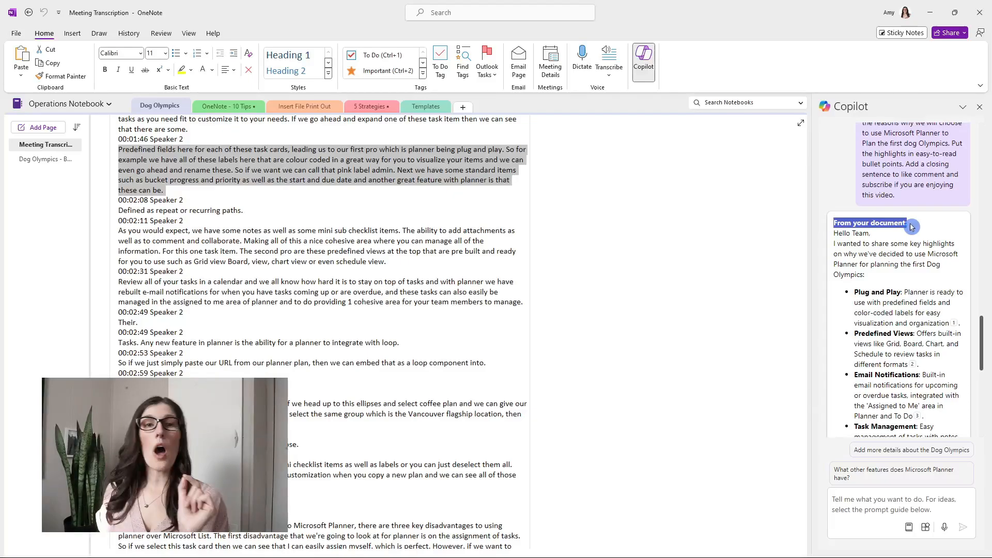
# - Ask Copilot "what about venues for the dog Olympics in company documents"
pyautogui.click(876, 500)
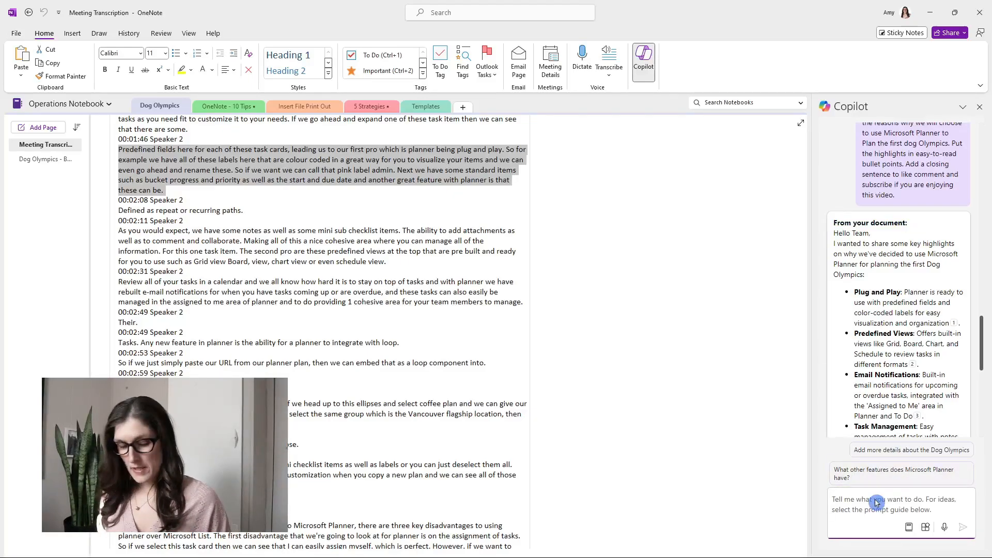
pyautogui.write('what about venues for the dog Olympics in company documents')
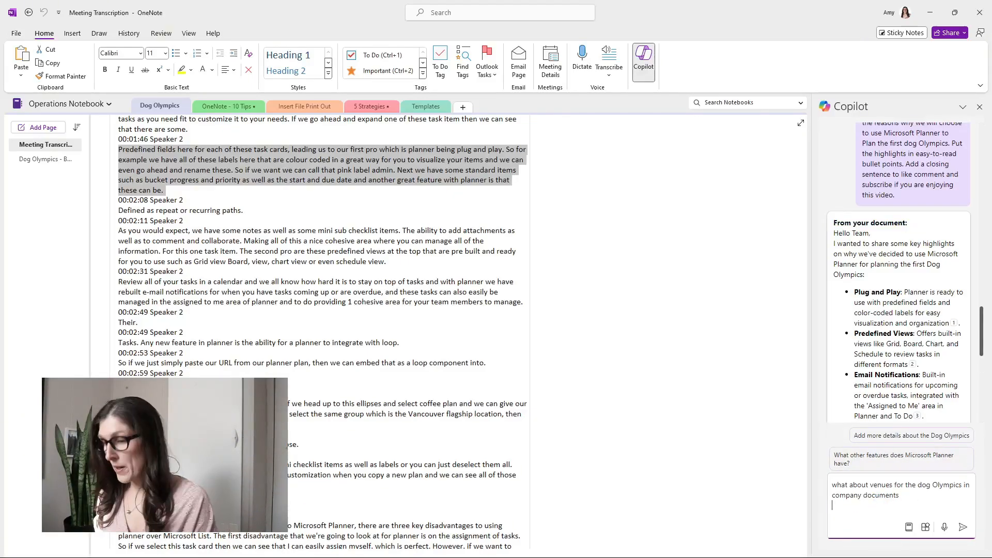
pyautogui.press('BackSpace')
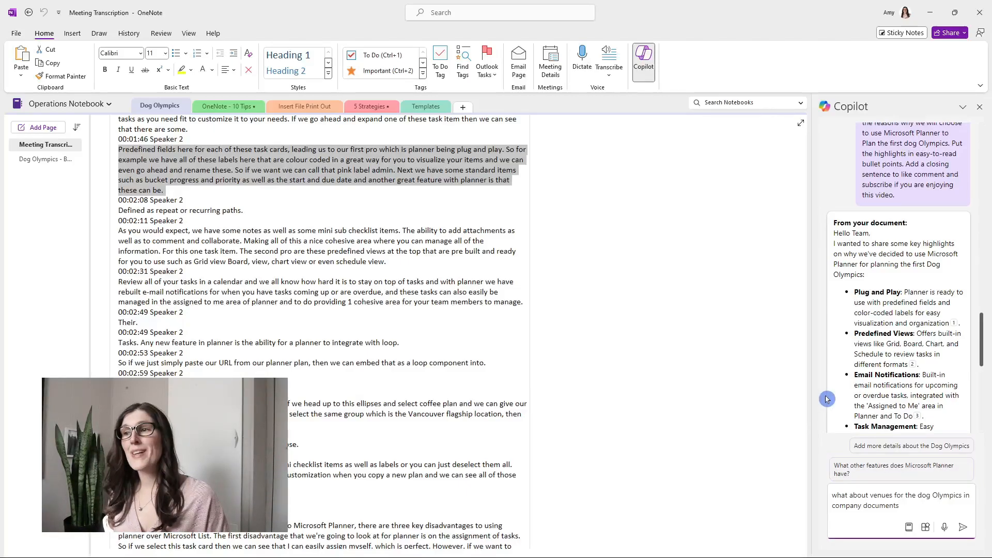
pyautogui.press('Return')
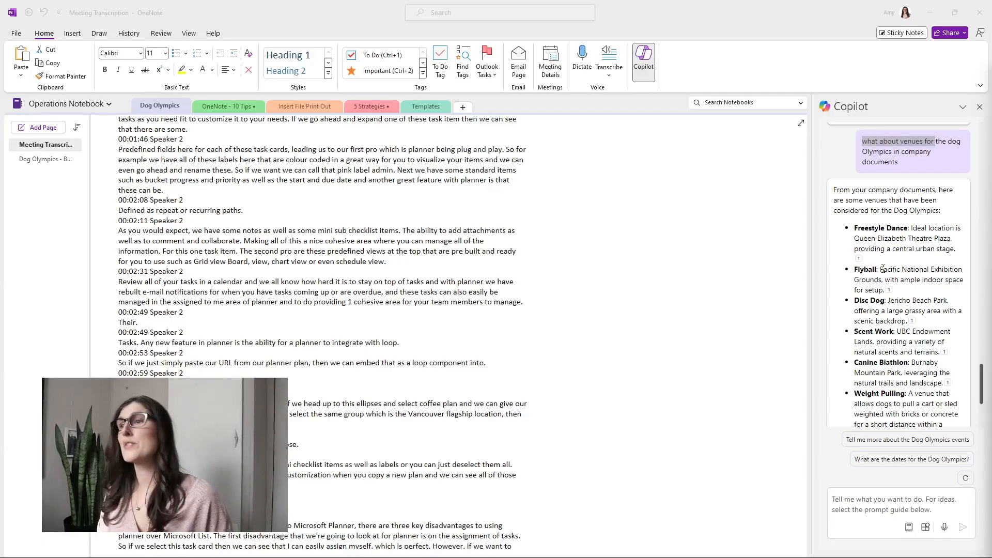
# - Check the wording of the venues prompt and open the source cited for the Freestyle Dance venue
pyautogui.doubleClick(906, 145)
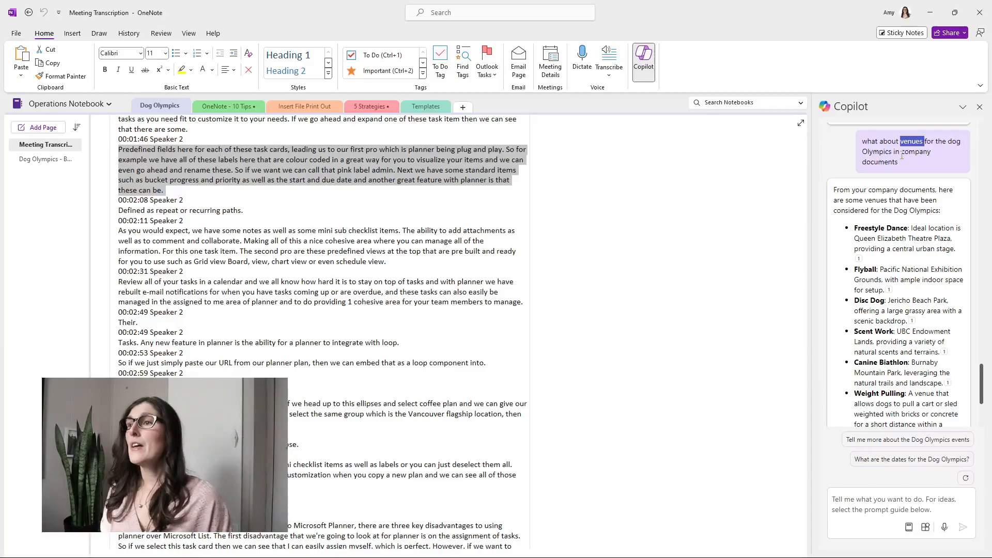
pyautogui.moveTo(858, 262)
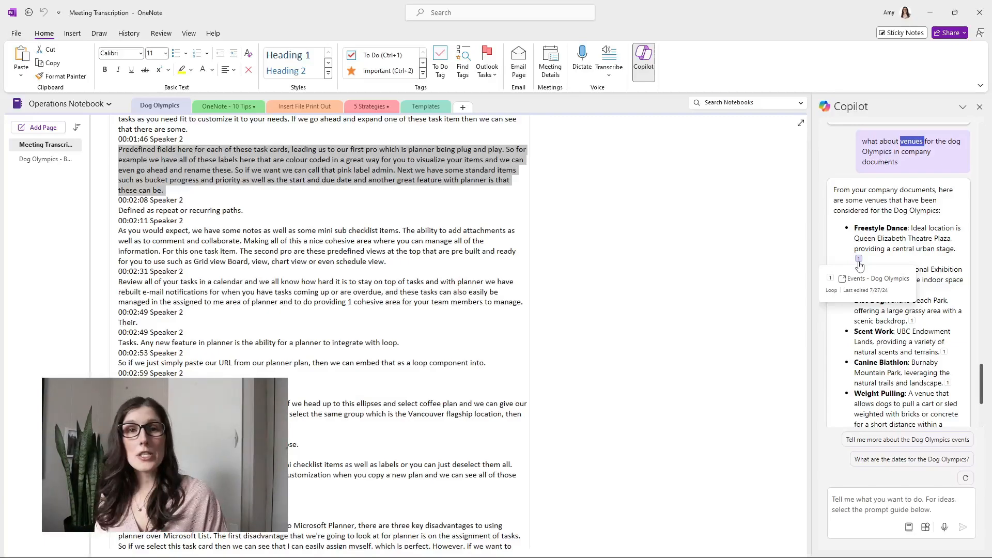
pyautogui.click(859, 260)
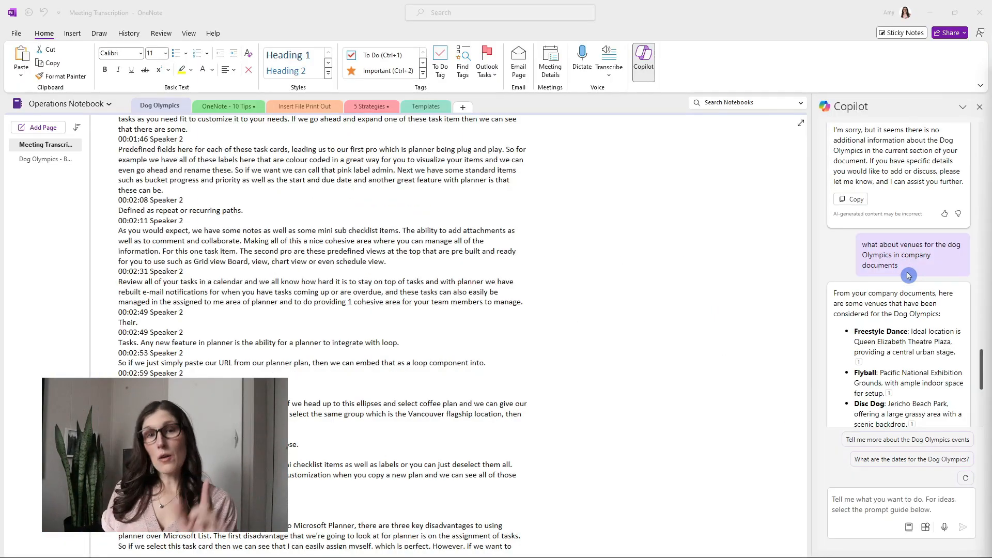
pyautogui.moveTo(899, 266); pyautogui.dragTo(902, 255)
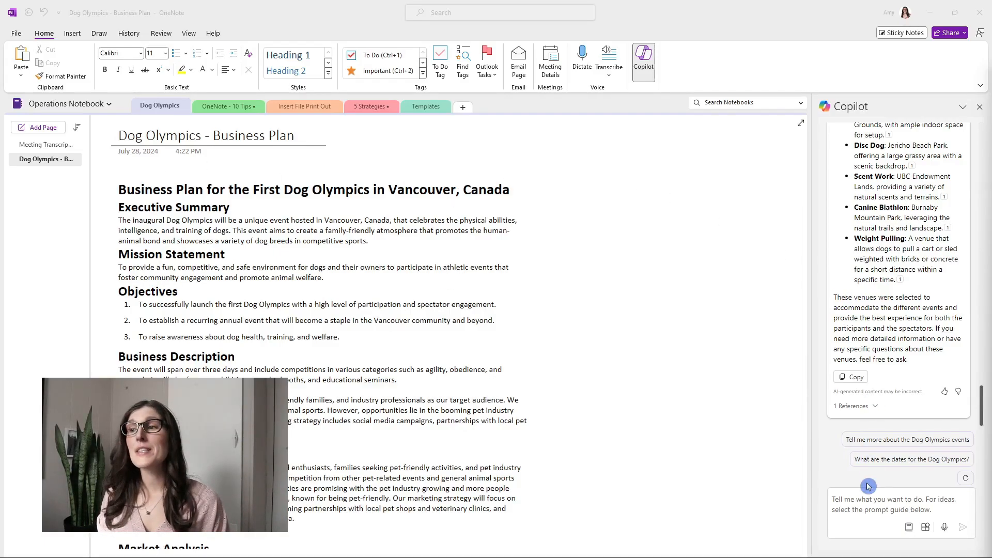
# - Ask Copilot to draft a plan for the Dog Olympics marketing team using the Business Plan page's content under the Marketing Strategy section
pyautogui.click(863, 501)
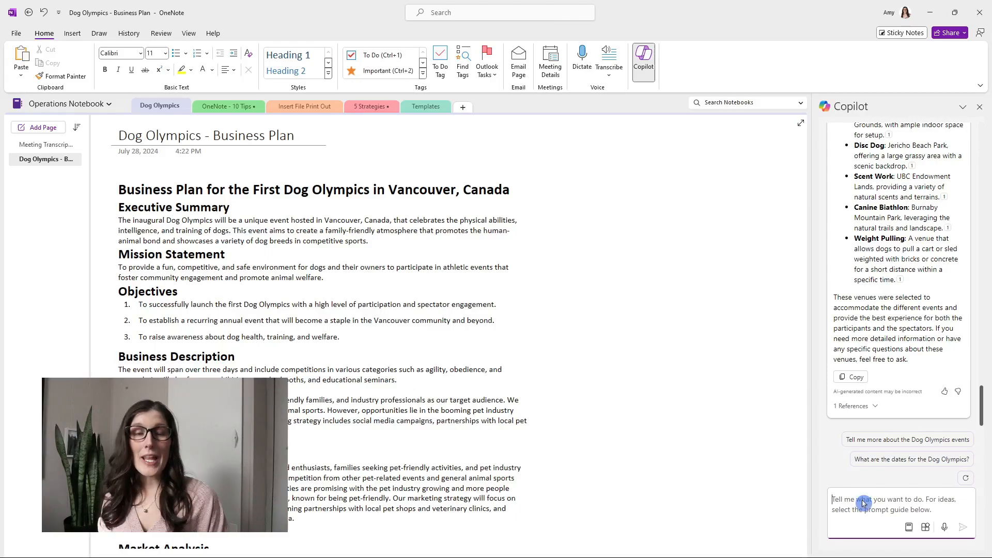
pyautogui.write('draft a plan for the marketing team for the dog Olympics, using the content on this page under the Marketing Strategy section.')
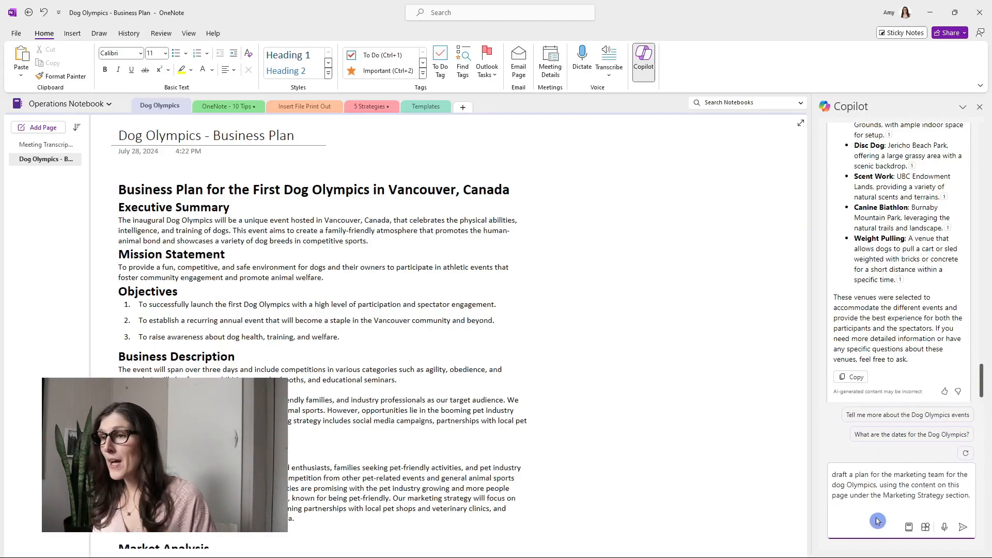
pyautogui.press('Return')
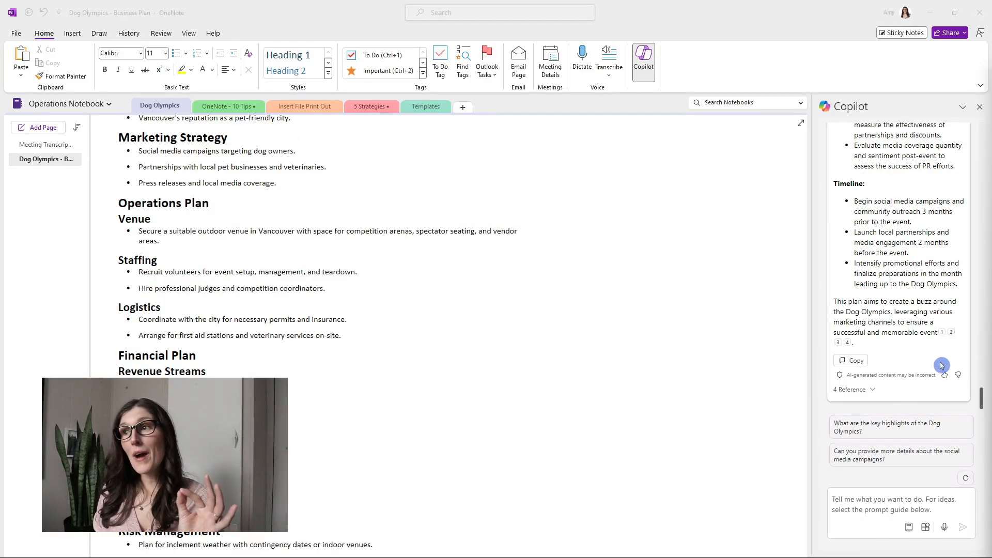
# - Review Copilot's drafted marketing plan and highlight the page's Marketing Strategy through Logistics sections to compare them
pyautogui.scroll(1, 938, 366)
pyautogui.scroll(8, 938, 365)
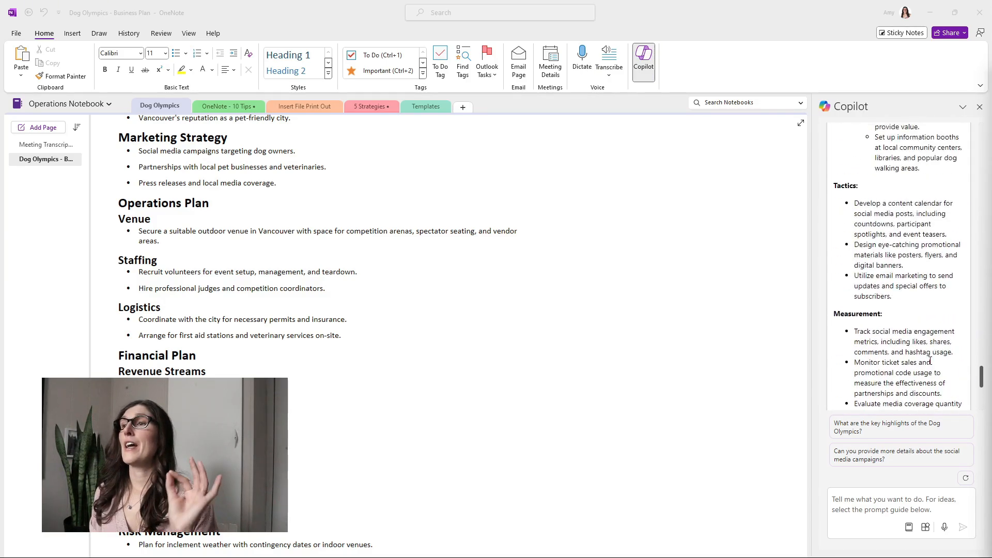
pyautogui.scroll(7, 928, 367)
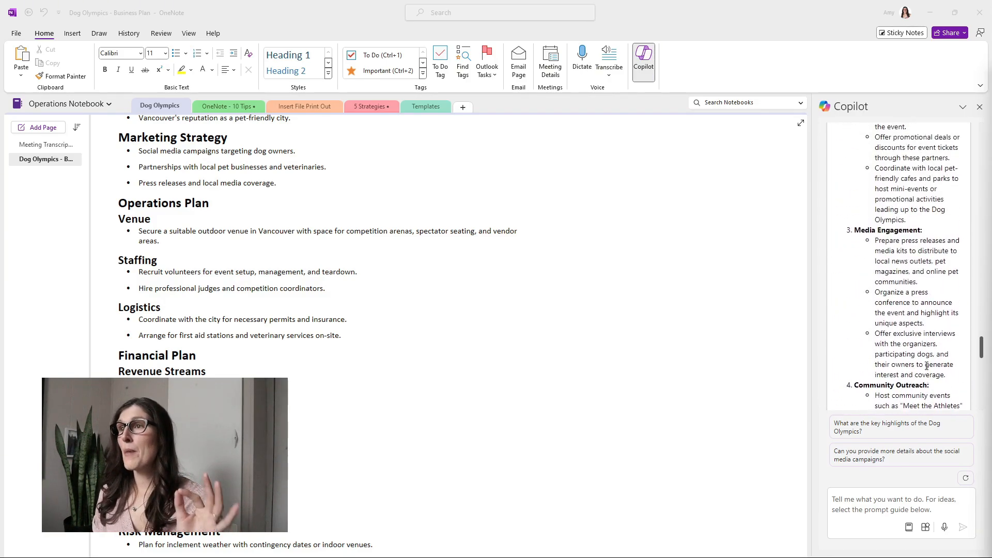
pyautogui.scroll(1, 927, 365)
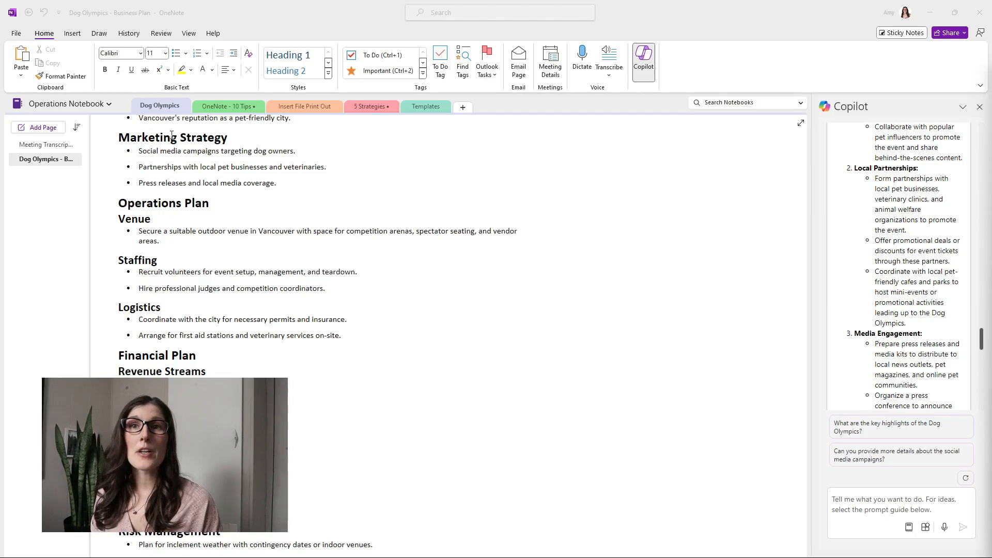
pyautogui.moveTo(119, 138); pyautogui.dragTo(343, 337)
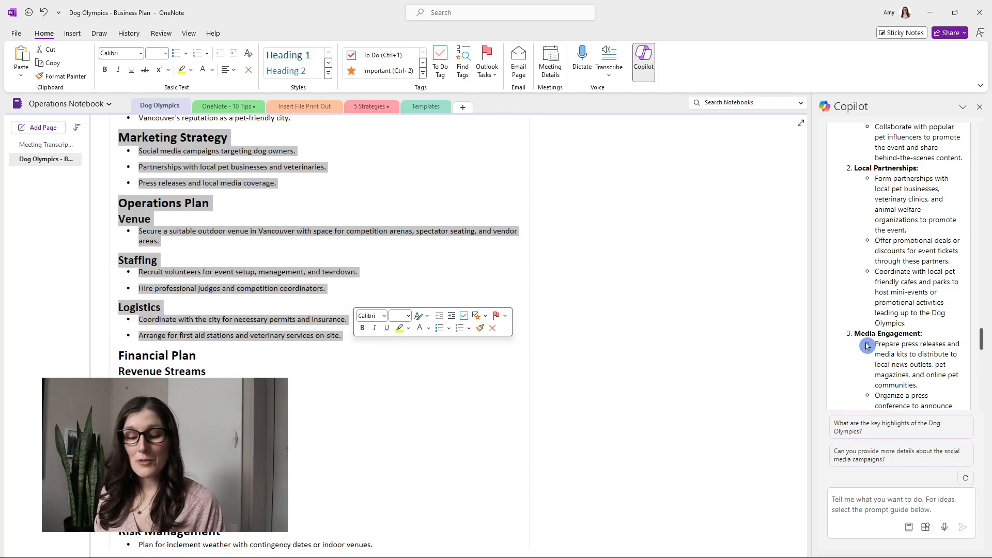
# - Copy Copilot's full drafted marketing plan and paste it into a new page in the Dog Olympics section
pyautogui.scroll(10, 867, 345)
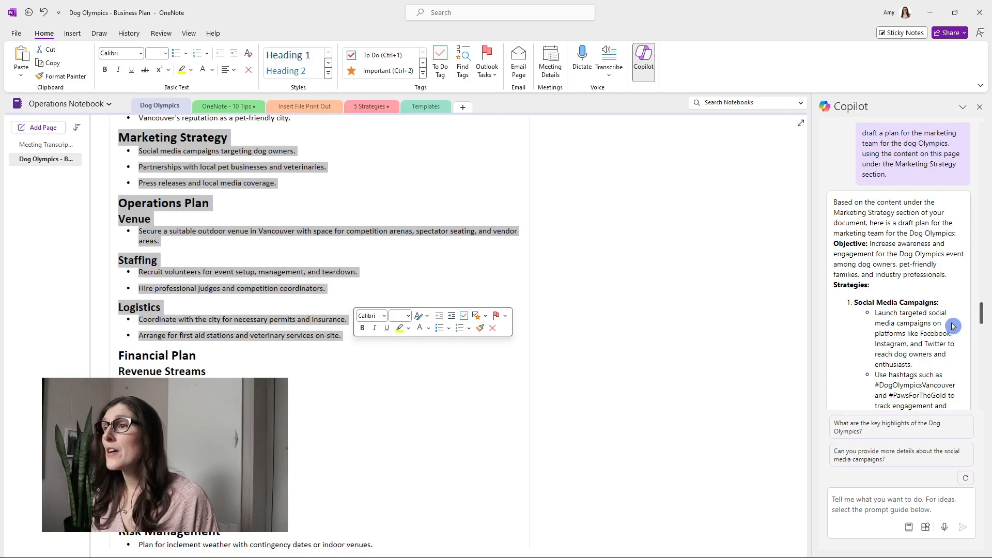
pyautogui.scroll(-15, 954, 328)
pyautogui.scroll(-10, 954, 331)
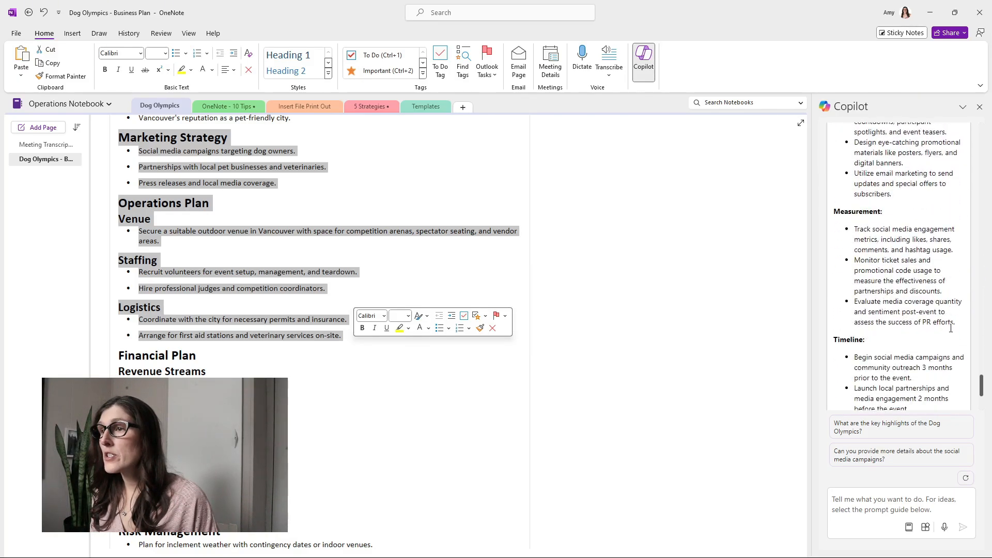
pyautogui.click(847, 362)
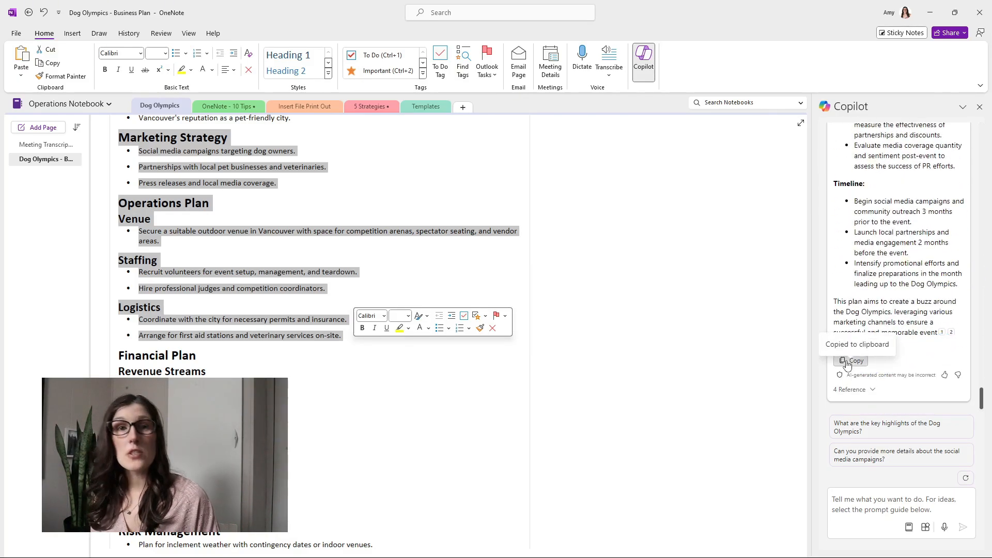
pyautogui.click(41, 130)
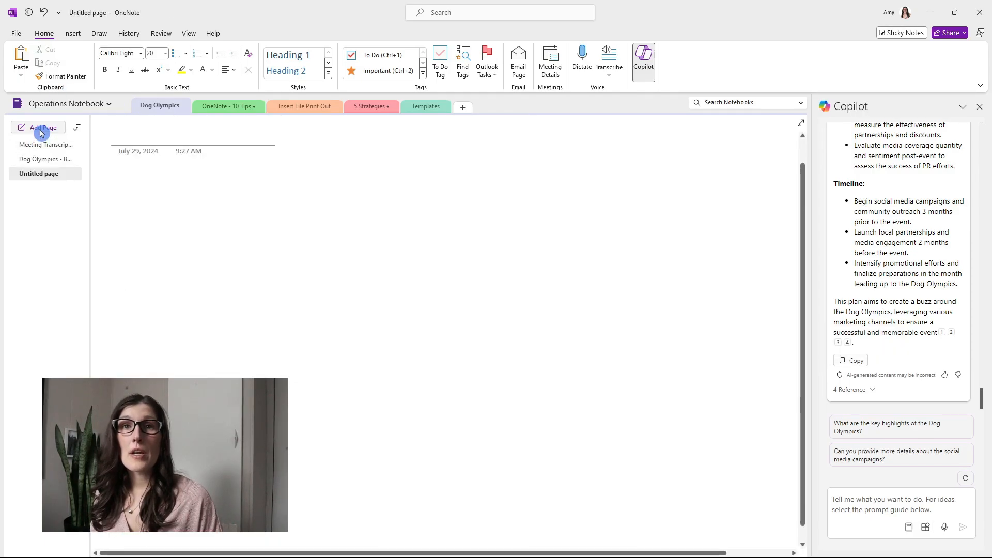
pyautogui.click(133, 184)
pyautogui.hotkey('ctrl', 'v')
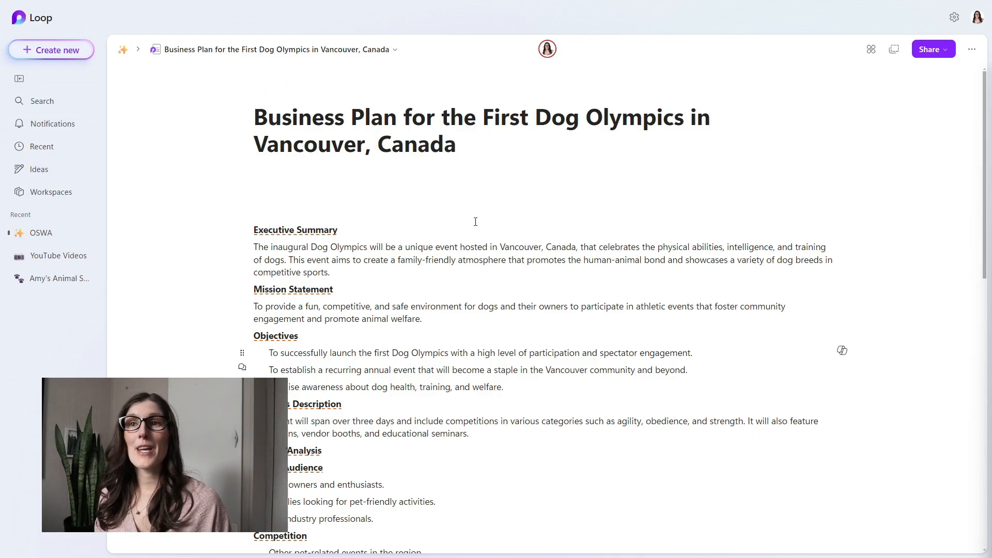
# - In Loop, have Copilot draft a plan for the Dog Olympics marketing team above the Executive Summary, using the page's Marketing Strategy section
pyautogui.click(265, 194)
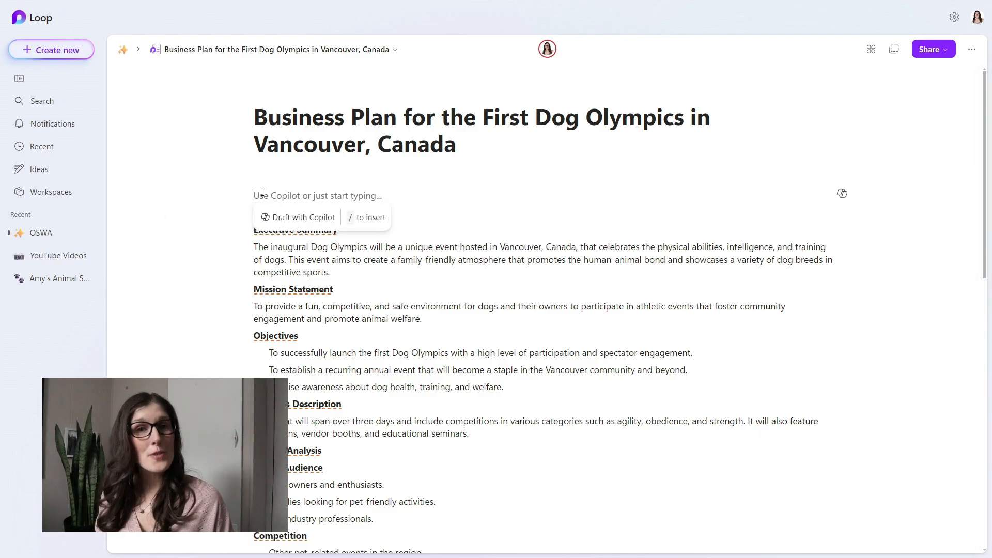
pyautogui.click(291, 218)
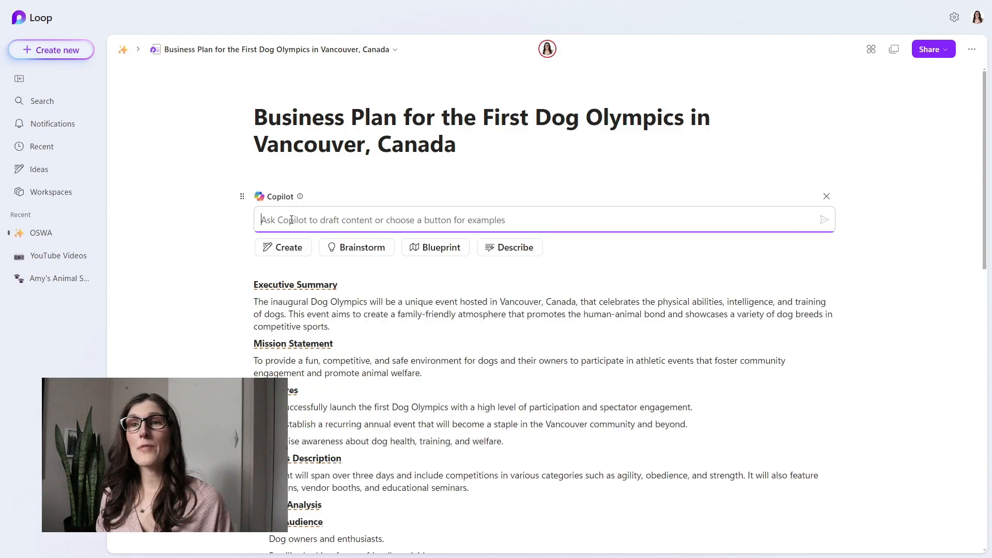
pyautogui.hotkey('ctrl', 'v')
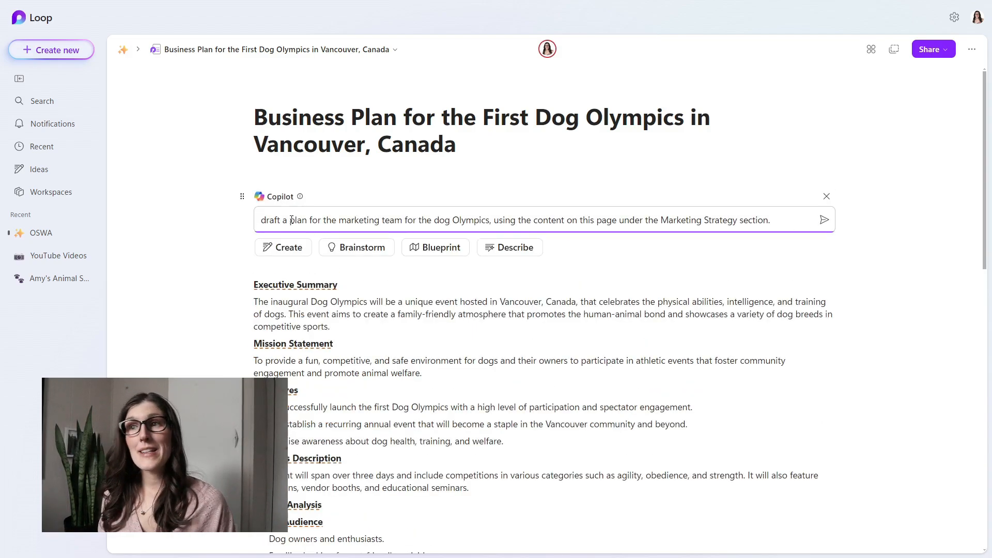
pyautogui.press('Return')
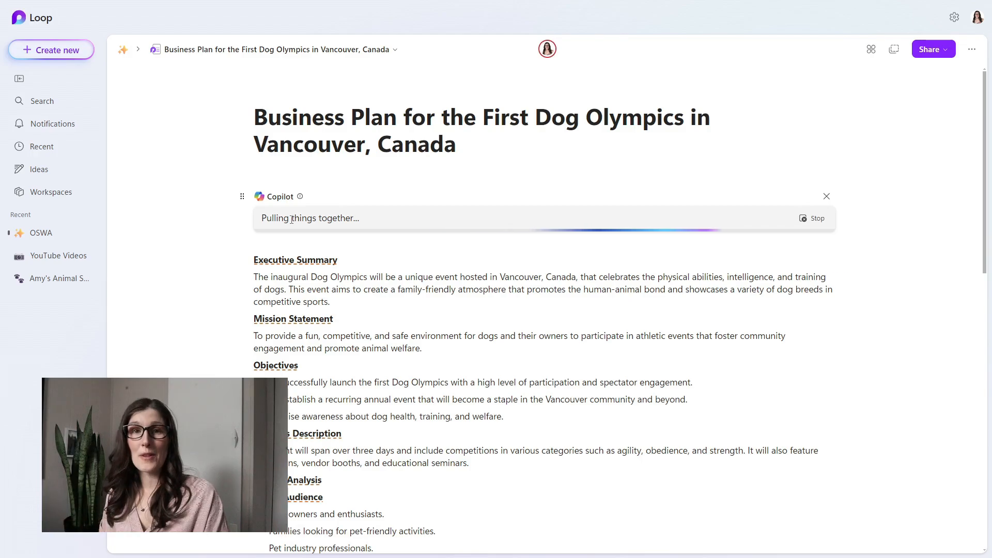
pyautogui.click(566, 283)
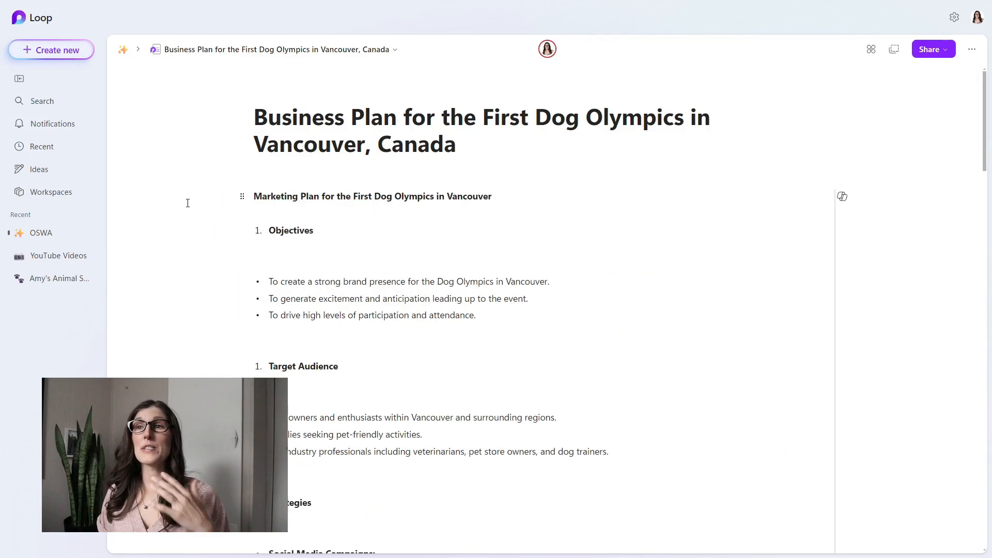